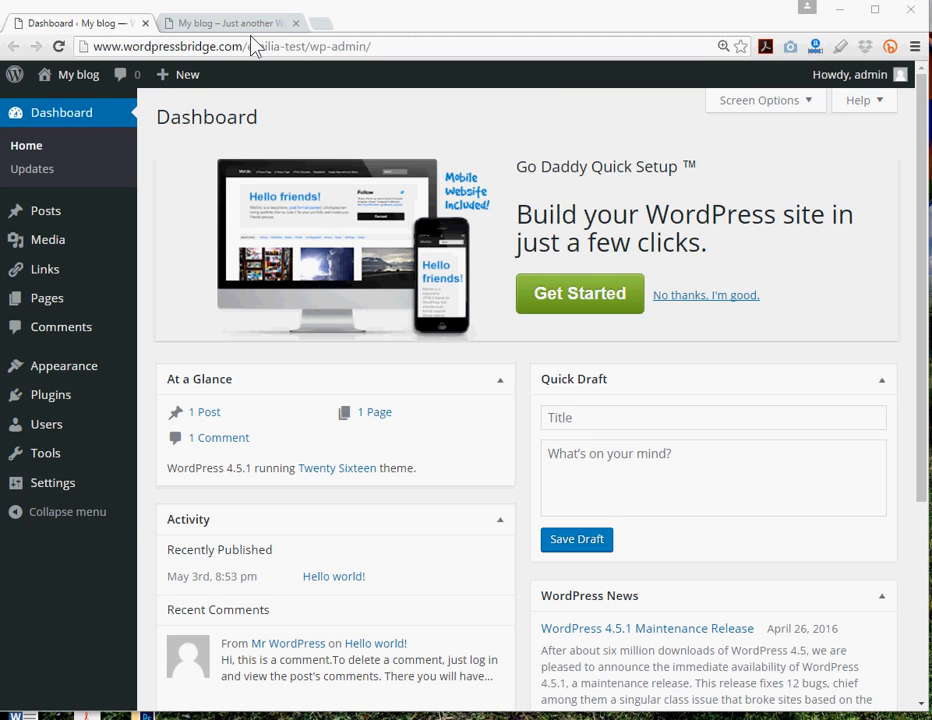
Go to the installed themes and open the page for adding a new theme
mouse_move(50, 370)
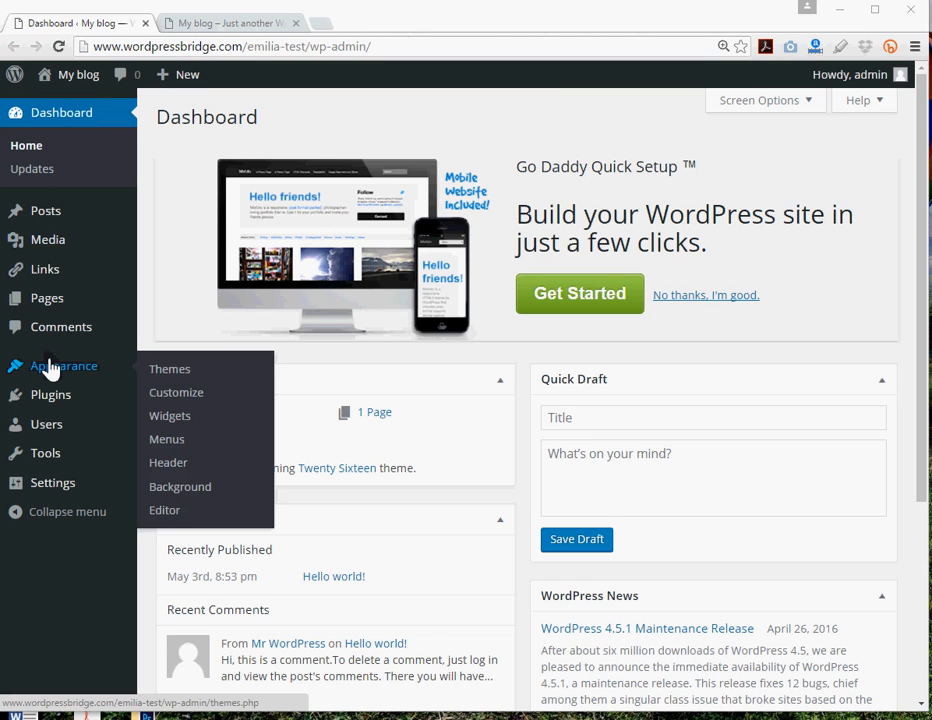
left_click(168, 371)
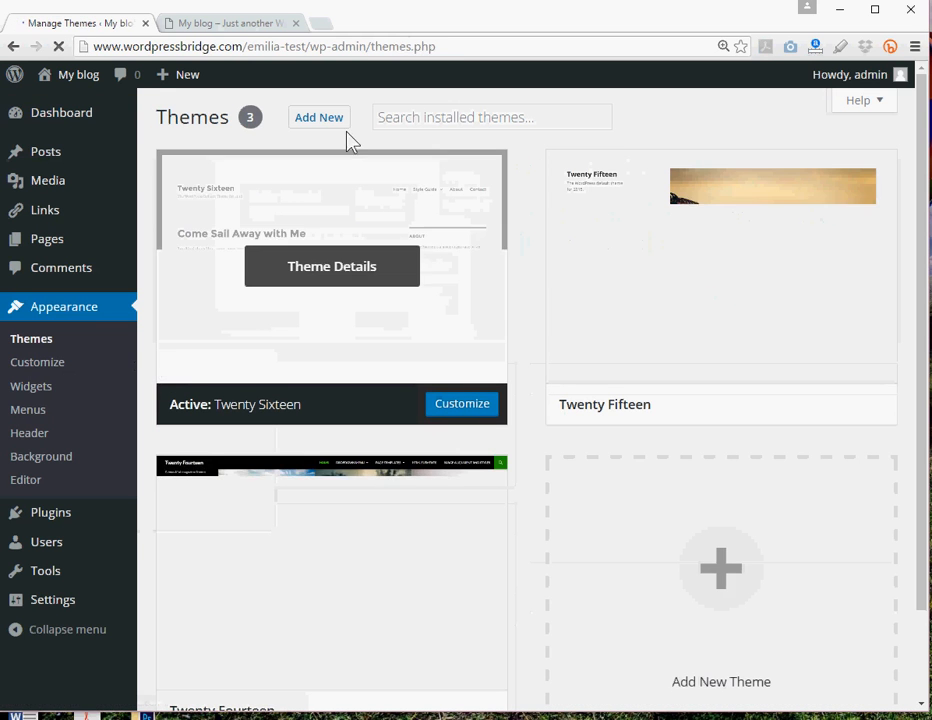
left_click(345, 126)
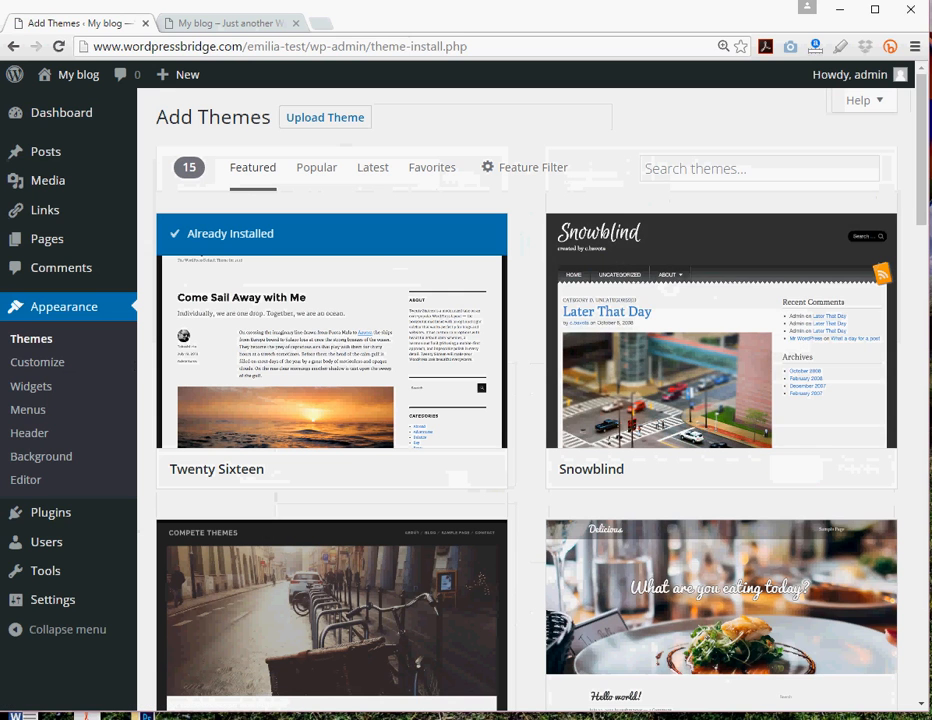
Switch to File Explorer, move its window into view and open the wordpress install folder in ascend_theme_package
key("alt+Tab")
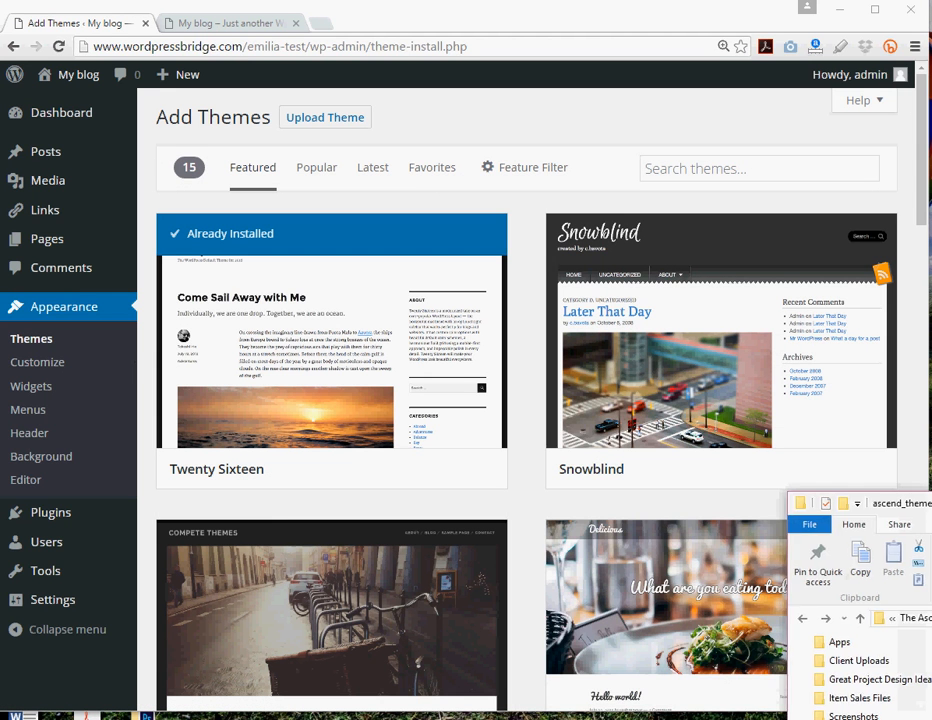
left_click_drag(905, 505, 697, 428)
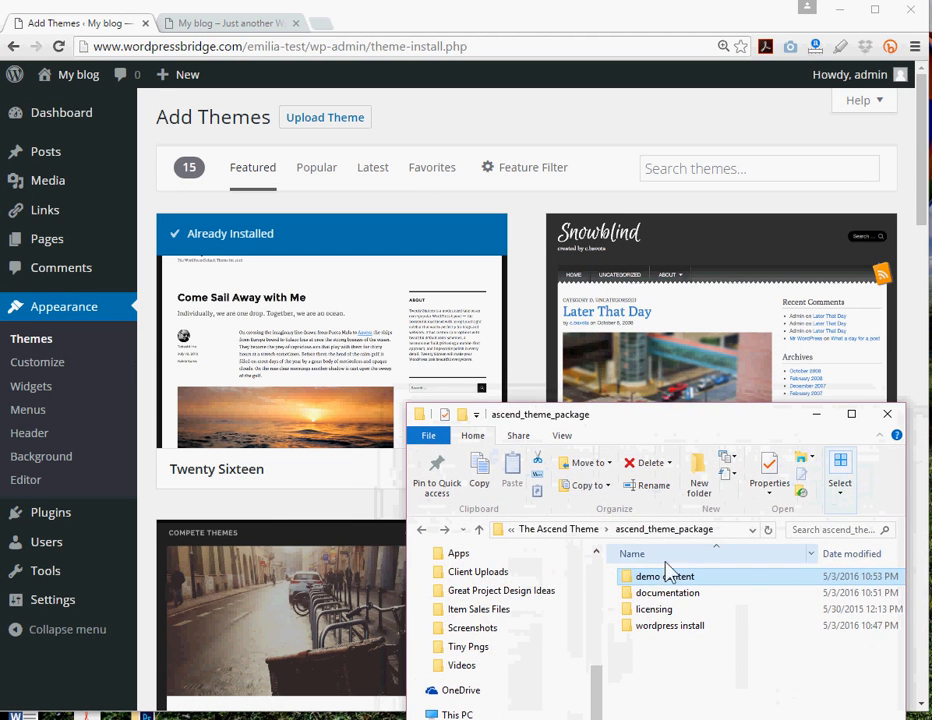
double_click(626, 625)
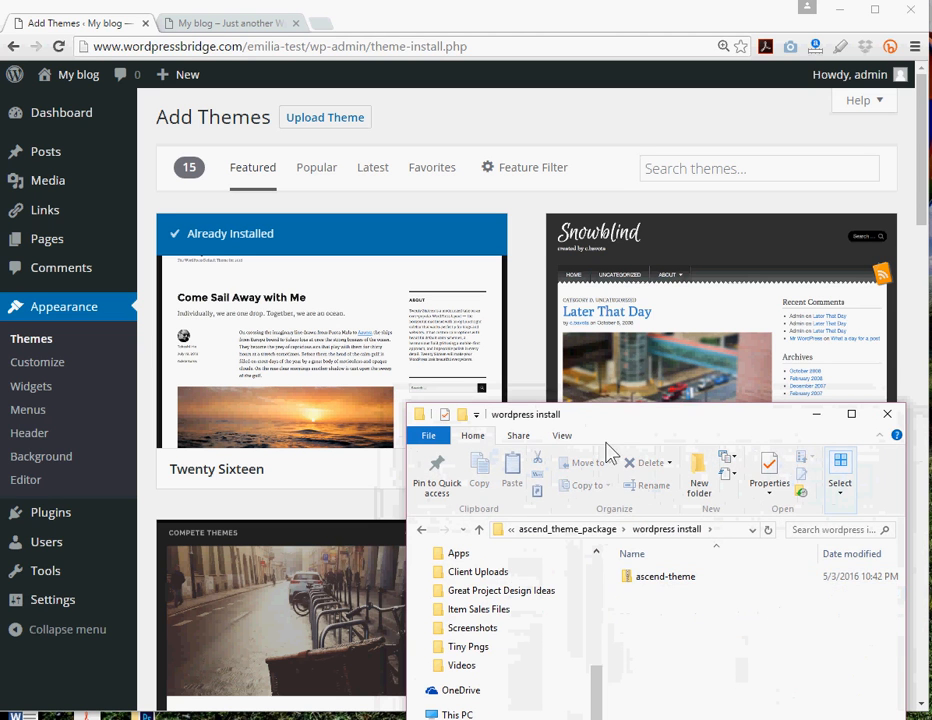
Install the theme by uploading ascend-theme.zip from the wordpress install folder, and activate it
left_click(316, 122)
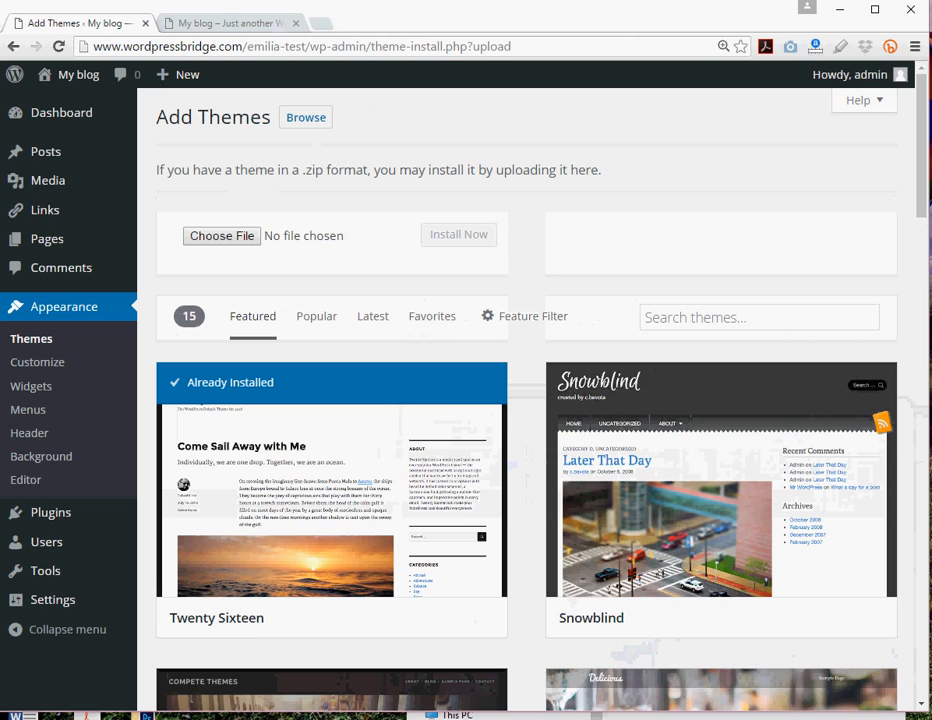
left_click(735, 717)
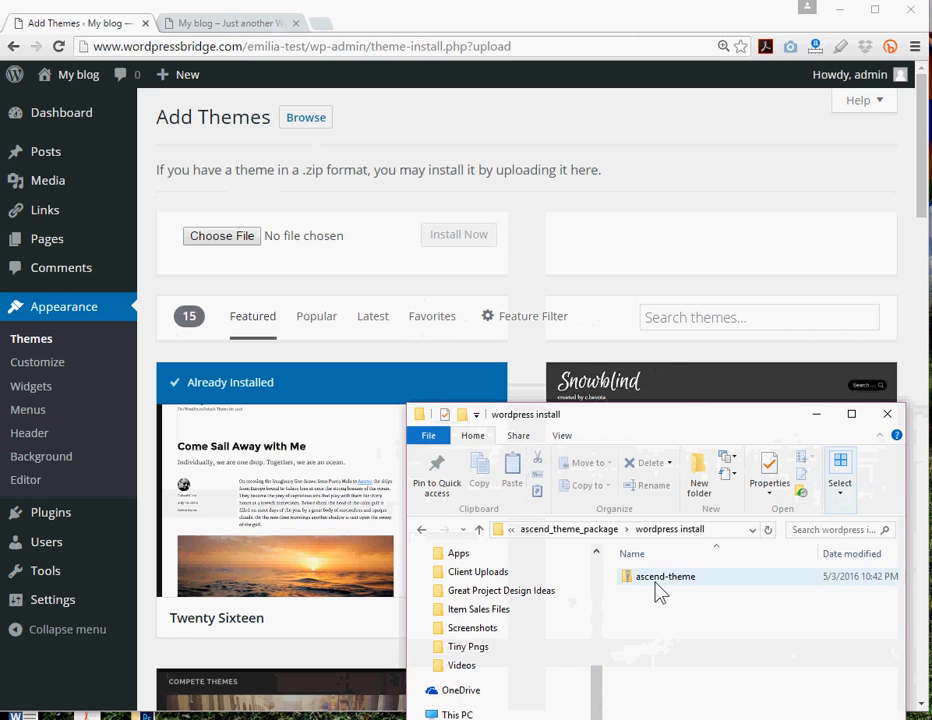
left_click_drag(660, 578, 224, 236)
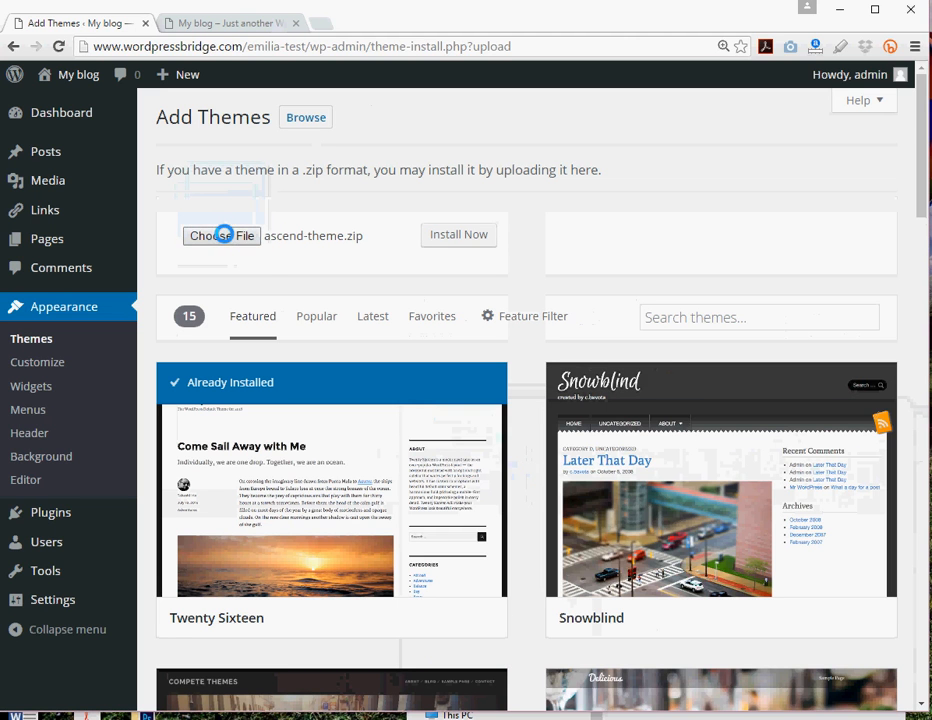
left_click(440, 247)
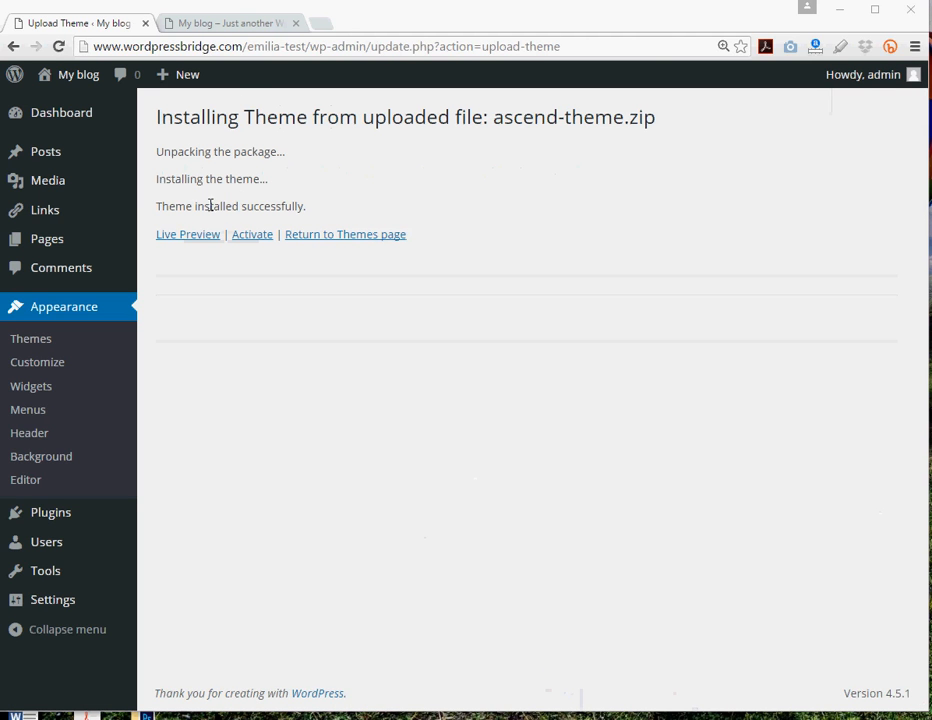
left_click_drag(154, 207, 308, 207)
left_click(248, 233)
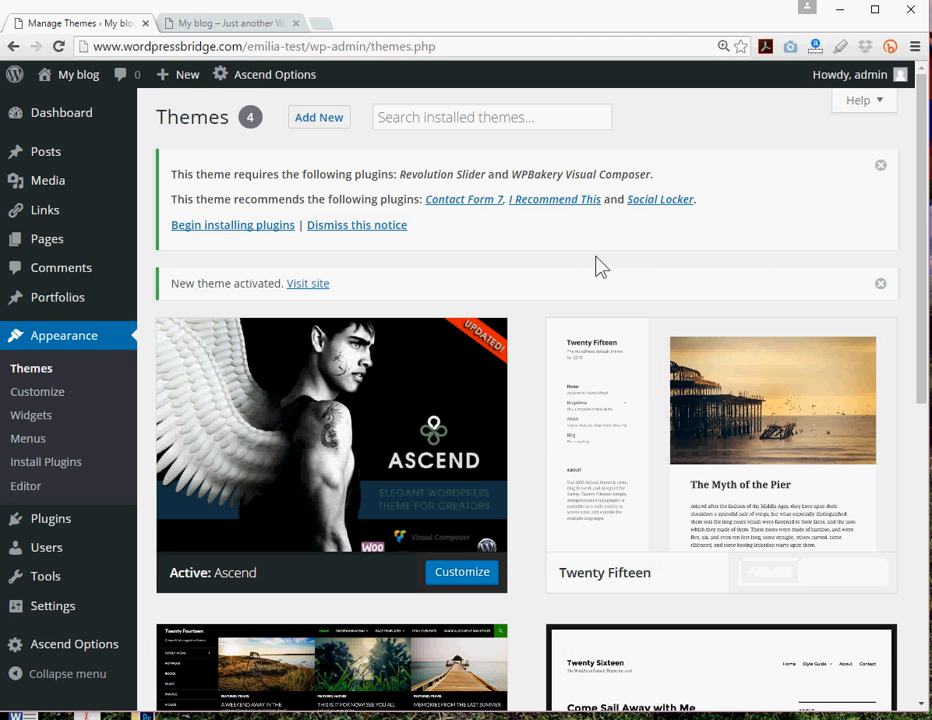
Bulk-install all the listed plugins: Revolution Slider, WPBakery Visual Composer, Contact Form 7, I Recommend This and Social Locker
left_click(229, 235)
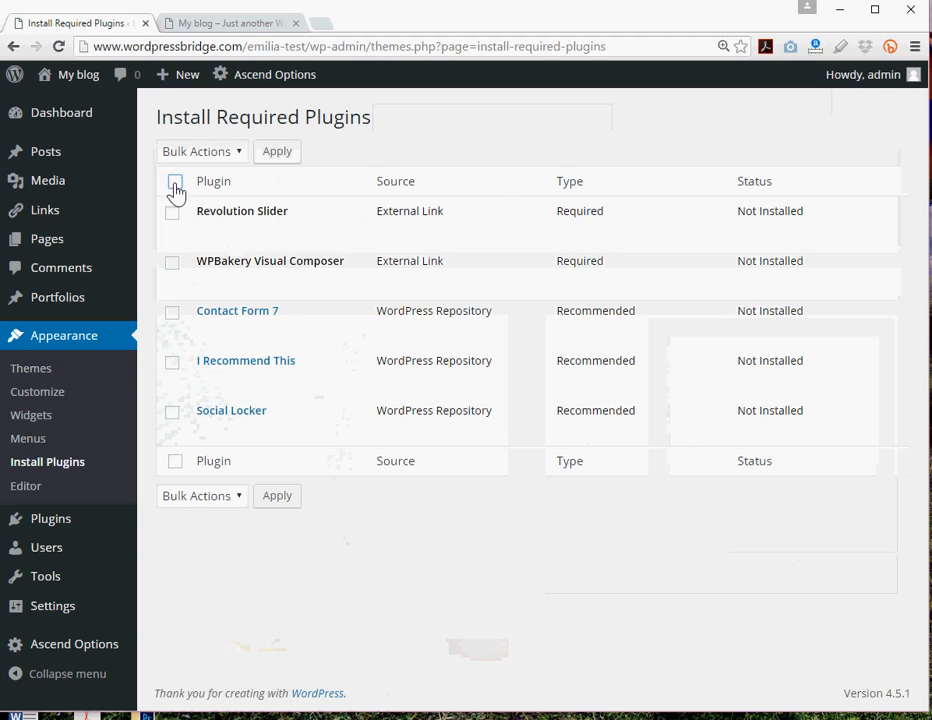
left_click(175, 184)
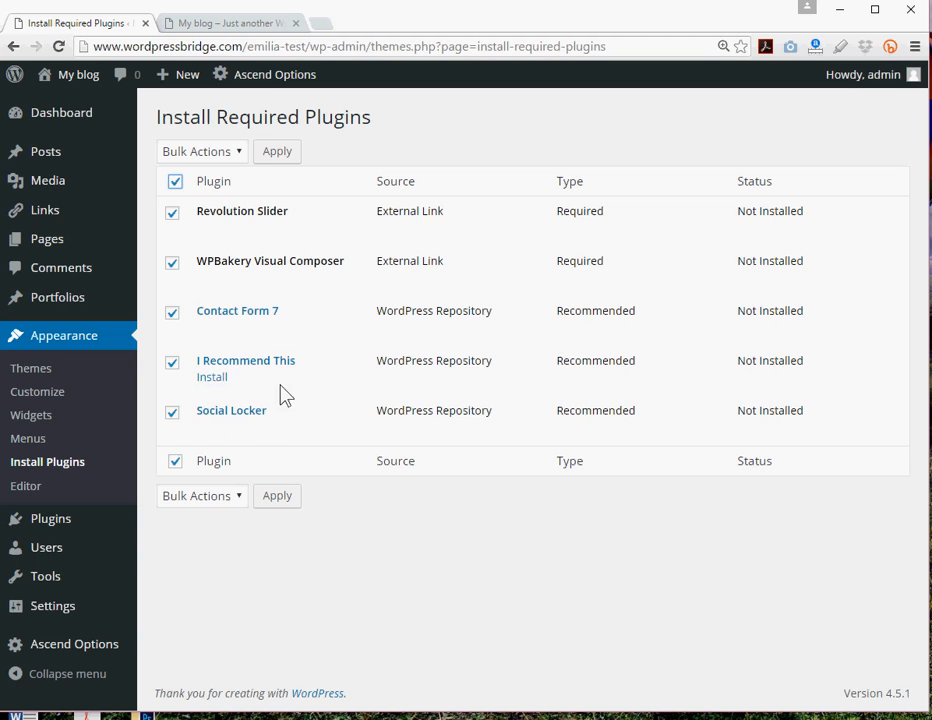
left_click(233, 155)
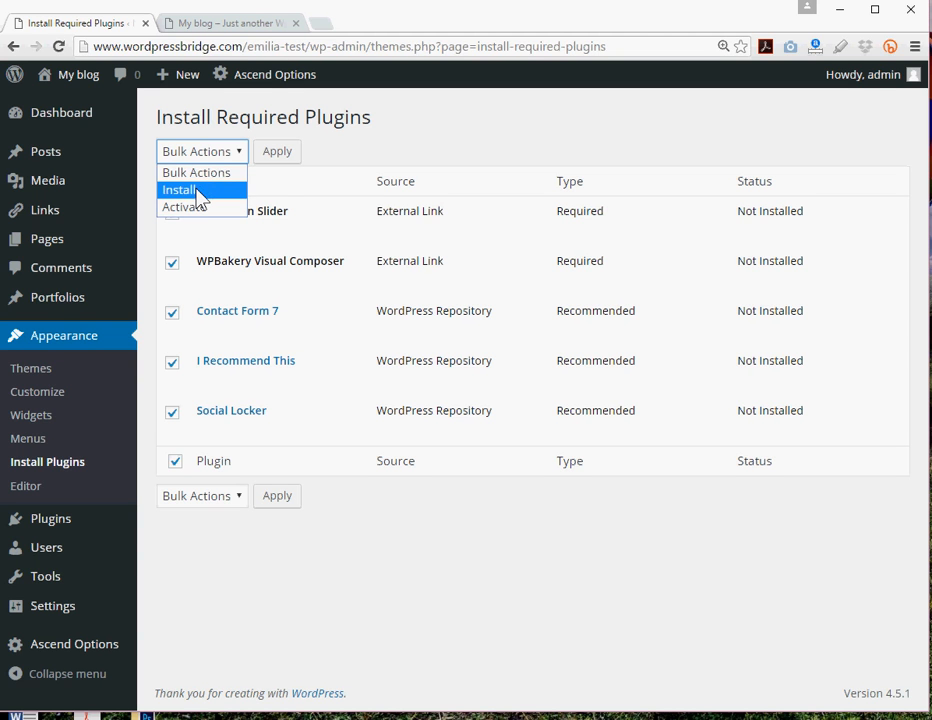
left_click(198, 190)
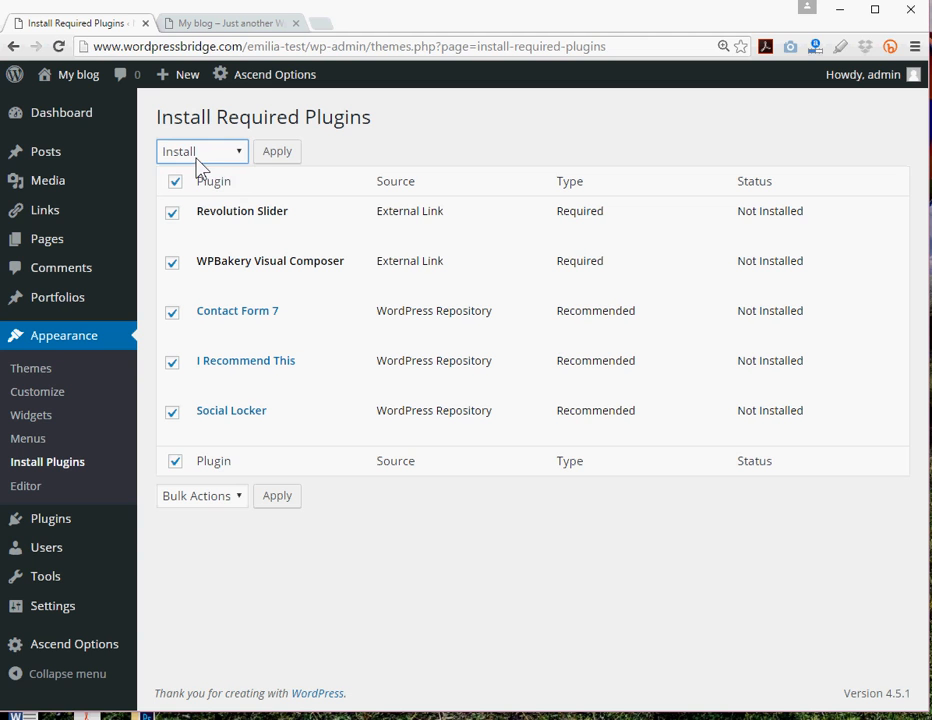
left_click(265, 160)
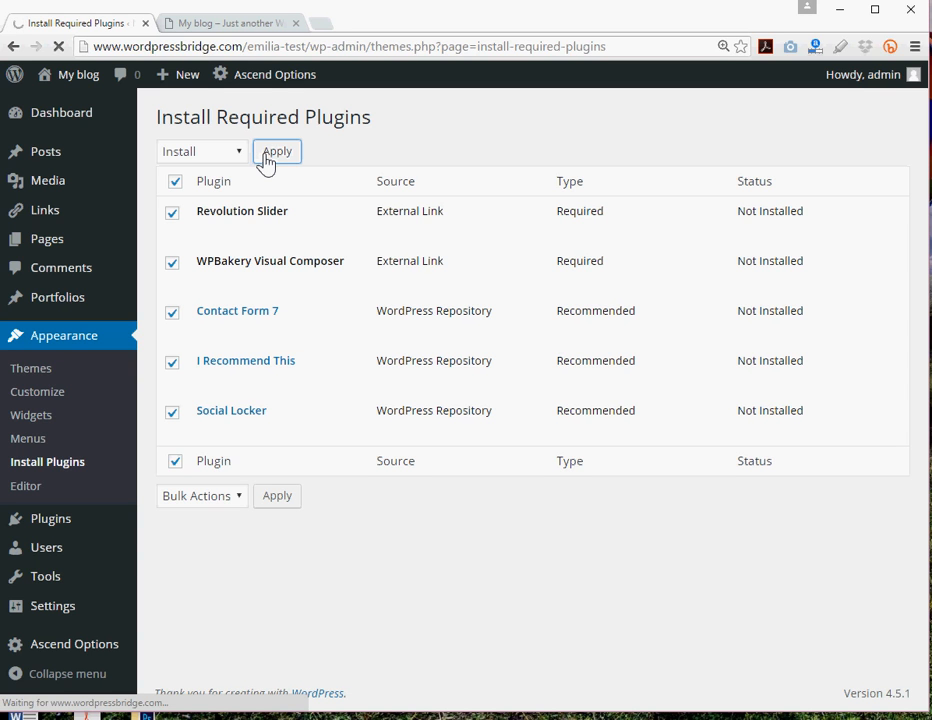
Look at the blog's front page in the other browser tab and return to the plugin installation
left_click(219, 24)
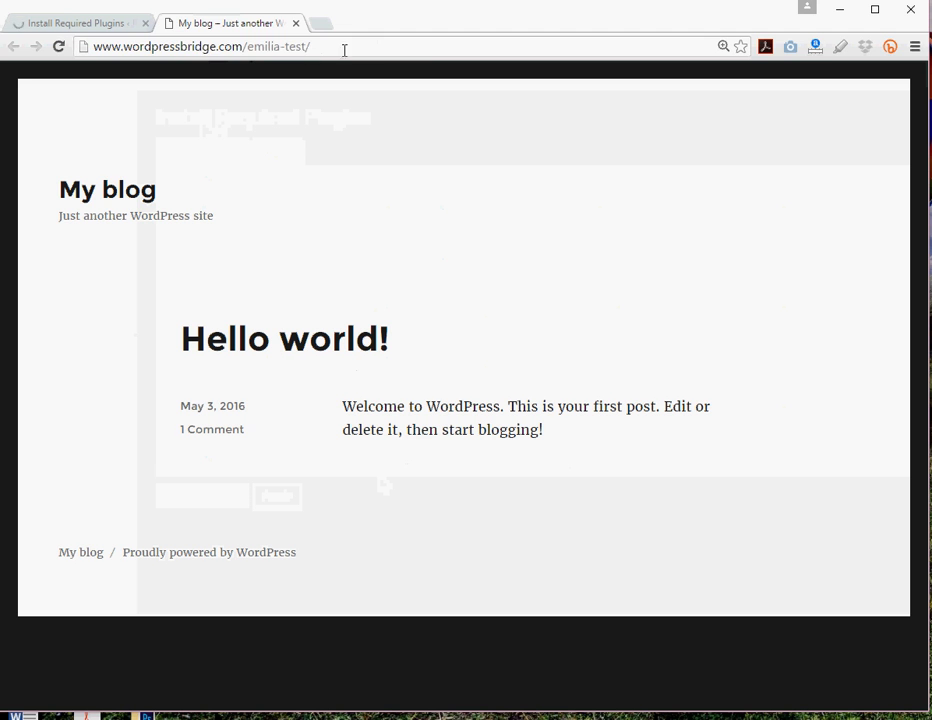
left_click(245, 47)
left_click(361, 48)
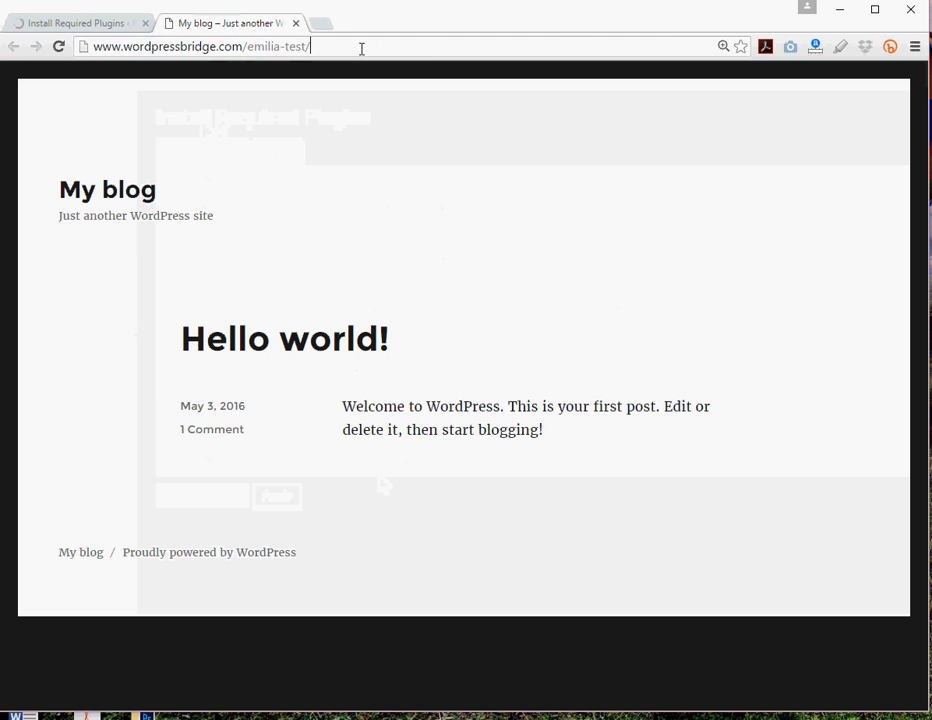
left_click(97, 32)
left_click(243, 33)
left_click(79, 33)
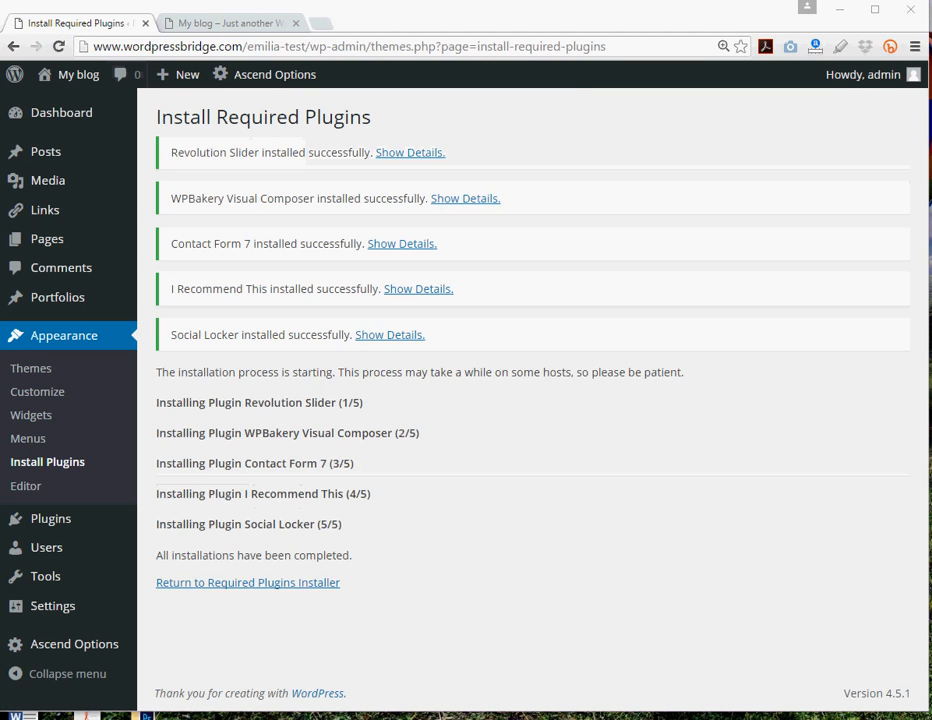
Return to the required plugins installer and bulk-activate all five installed plugins
left_click(228, 589)
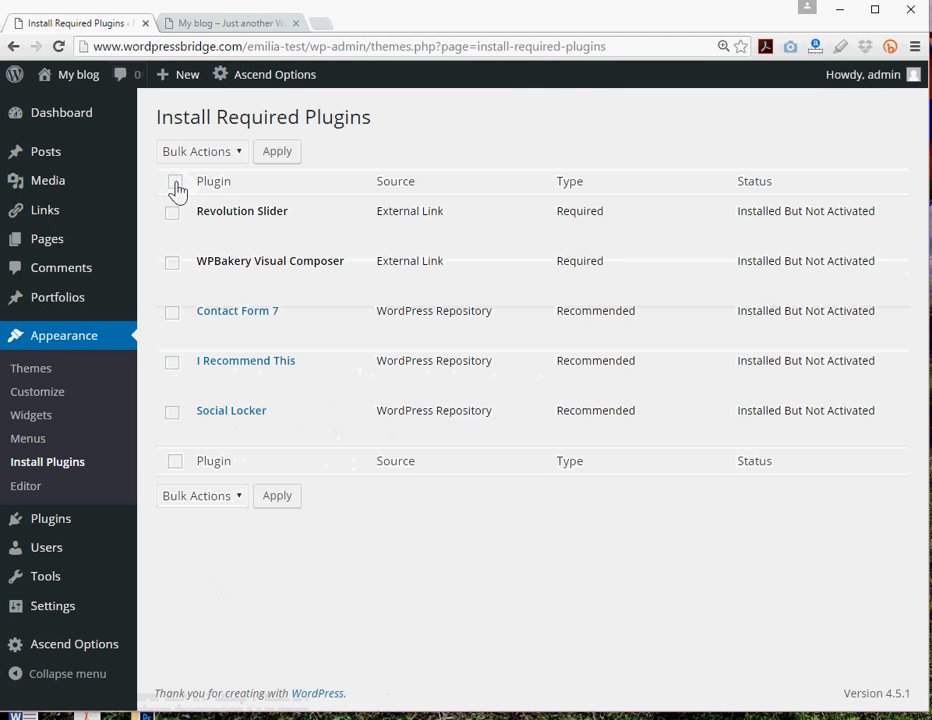
left_click(175, 183)
left_click(190, 155)
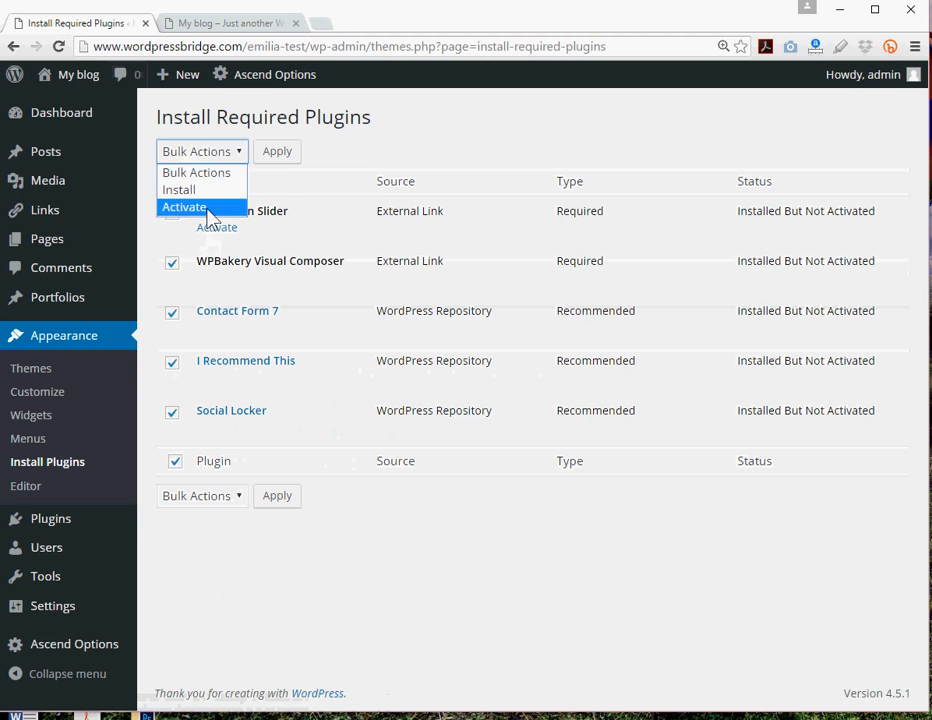
left_click(209, 217)
left_click(277, 158)
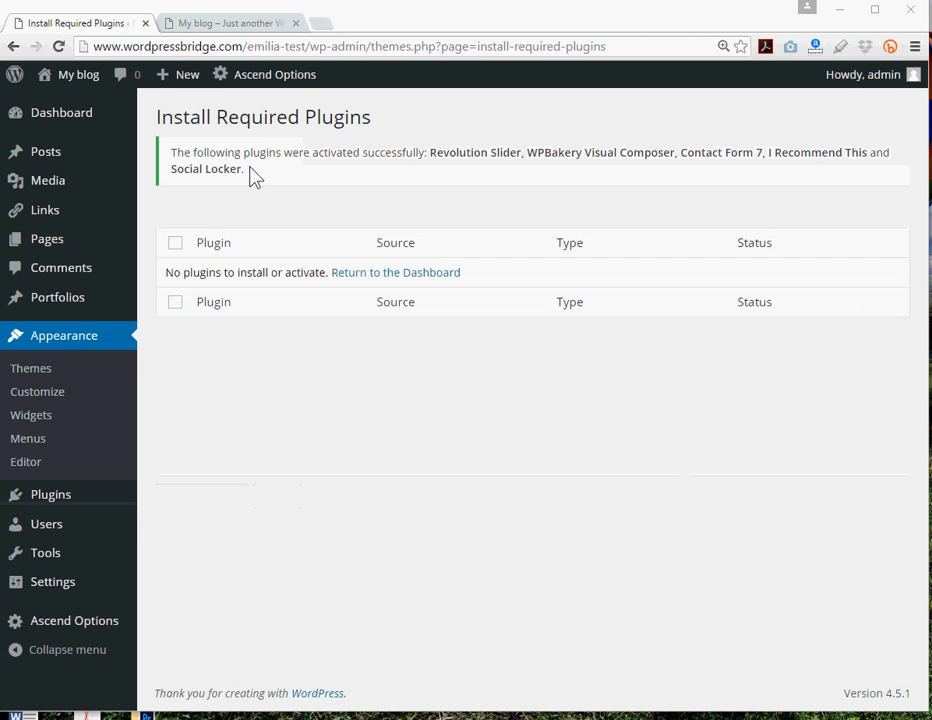
left_click_drag(381, 156, 422, 157)
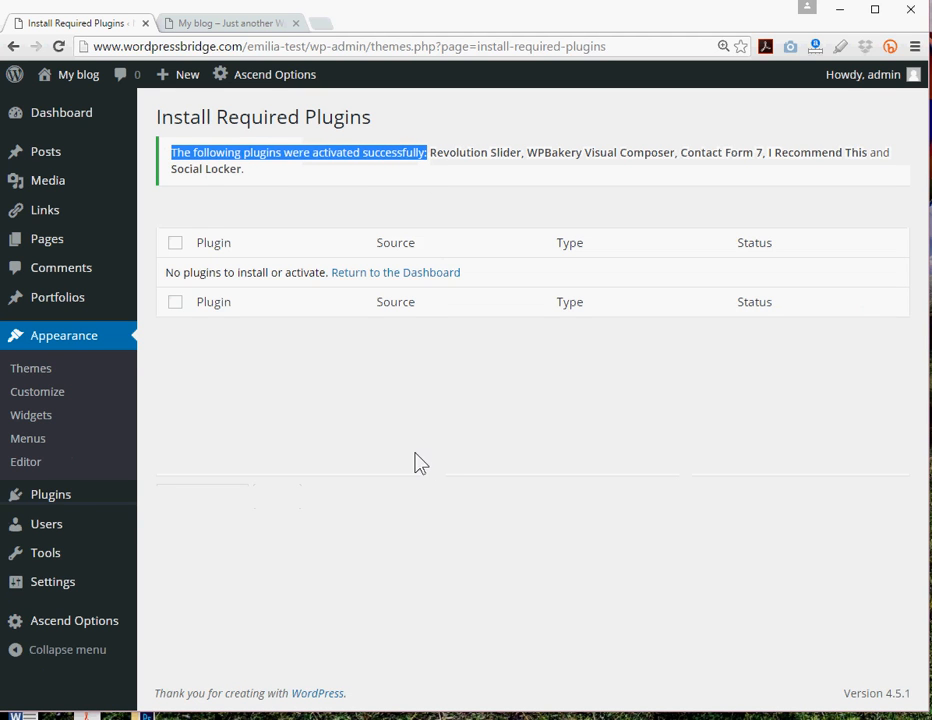
mouse_move(58, 630)
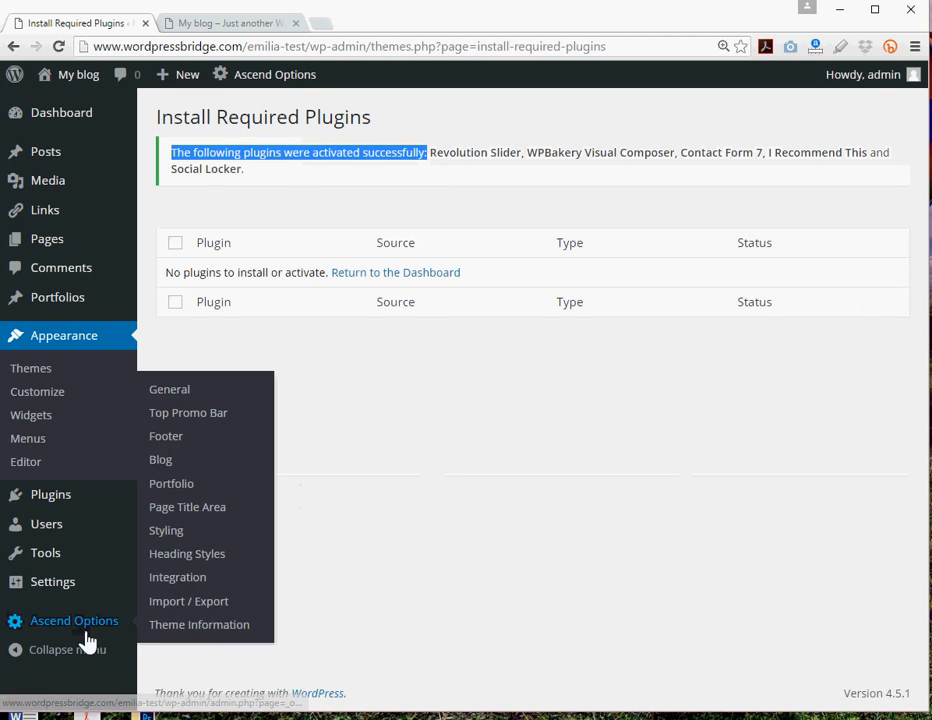
left_click(417, 582)
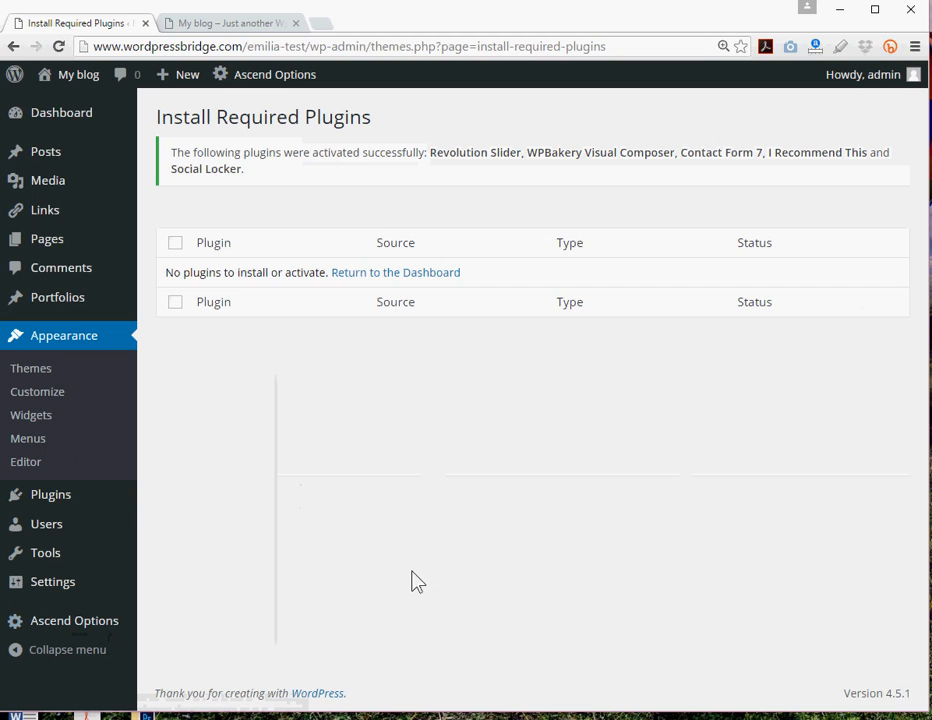
Reload the blog's front page to check the active theme's appearance, and return to the admin area
left_click(214, 28)
left_click(57, 47)
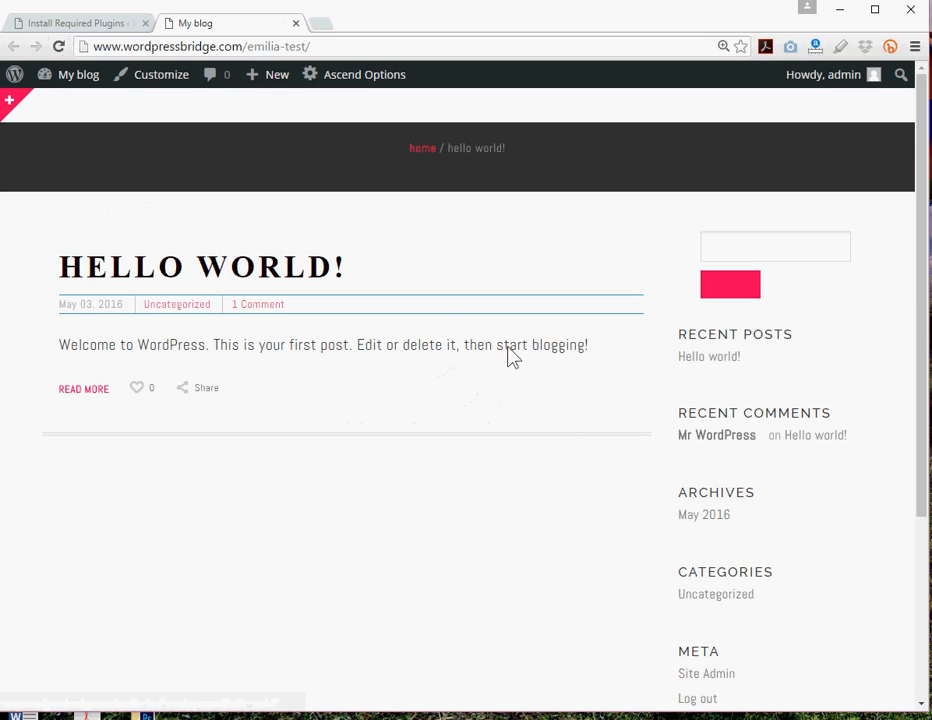
left_click(80, 30)
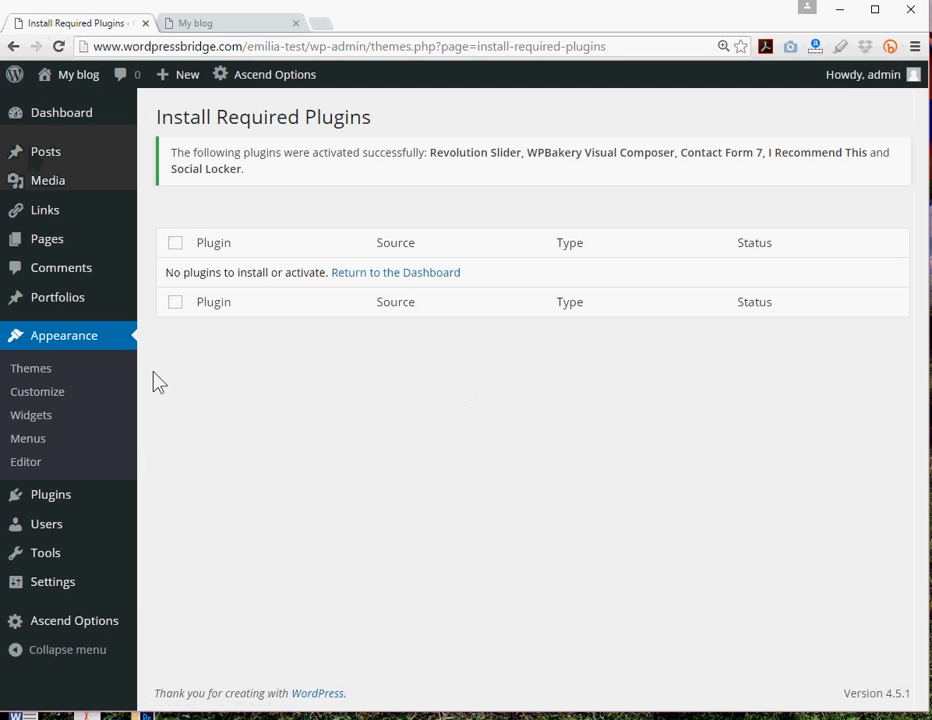
Try to open the Import / Export section of Ascend Options, and permanently dismiss the Revolution Slider activation notice
mouse_move(85, 630)
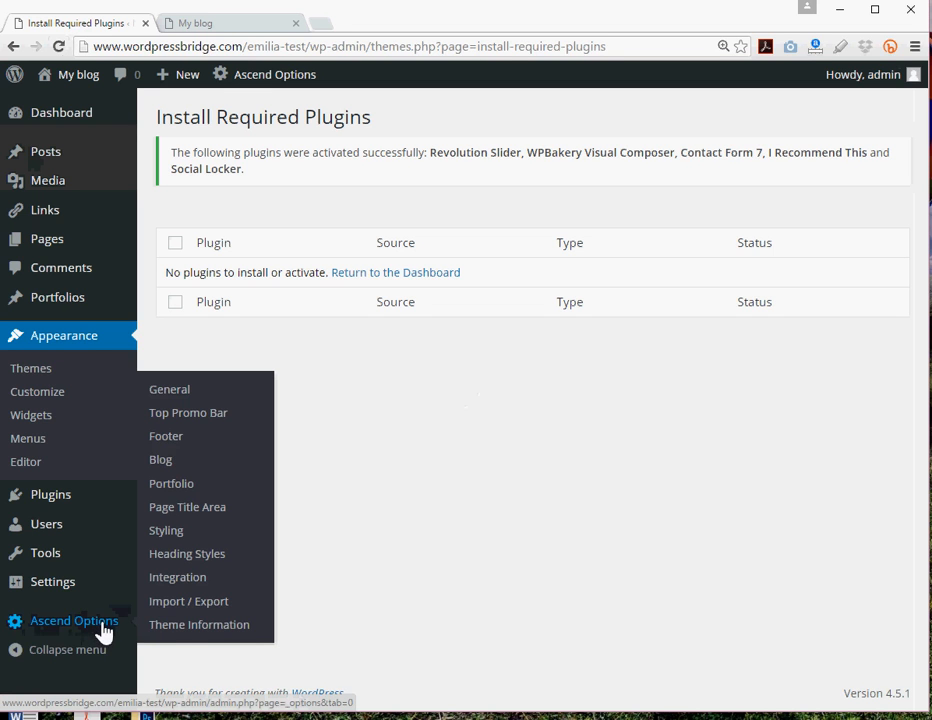
left_click(186, 606)
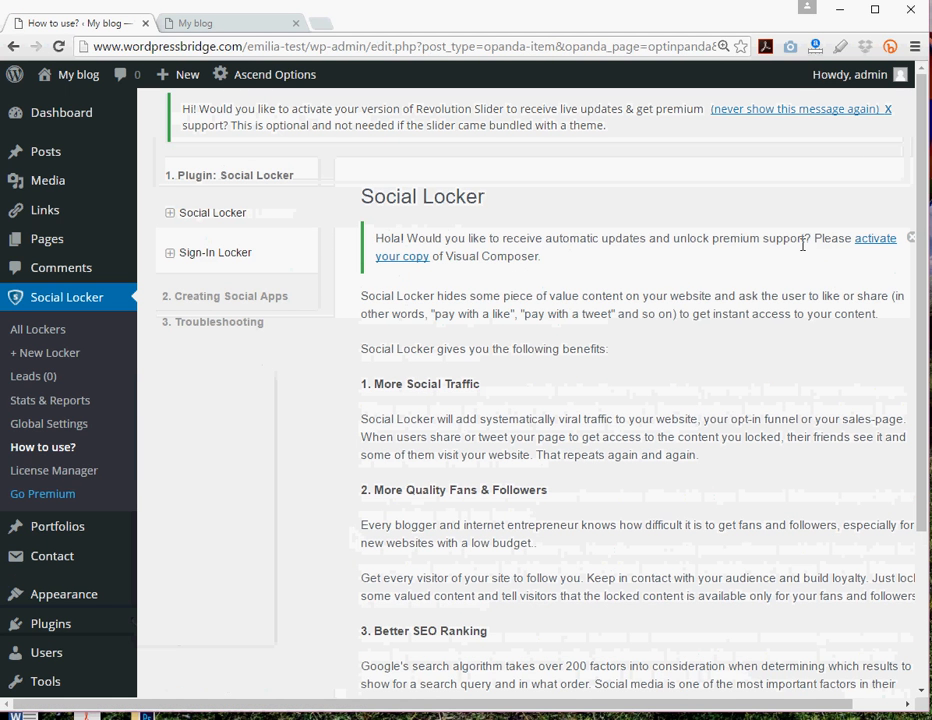
left_click(825, 118)
Open the Ascend theme options from the Social Locker help page
scroll(402, 547, "down", 3)
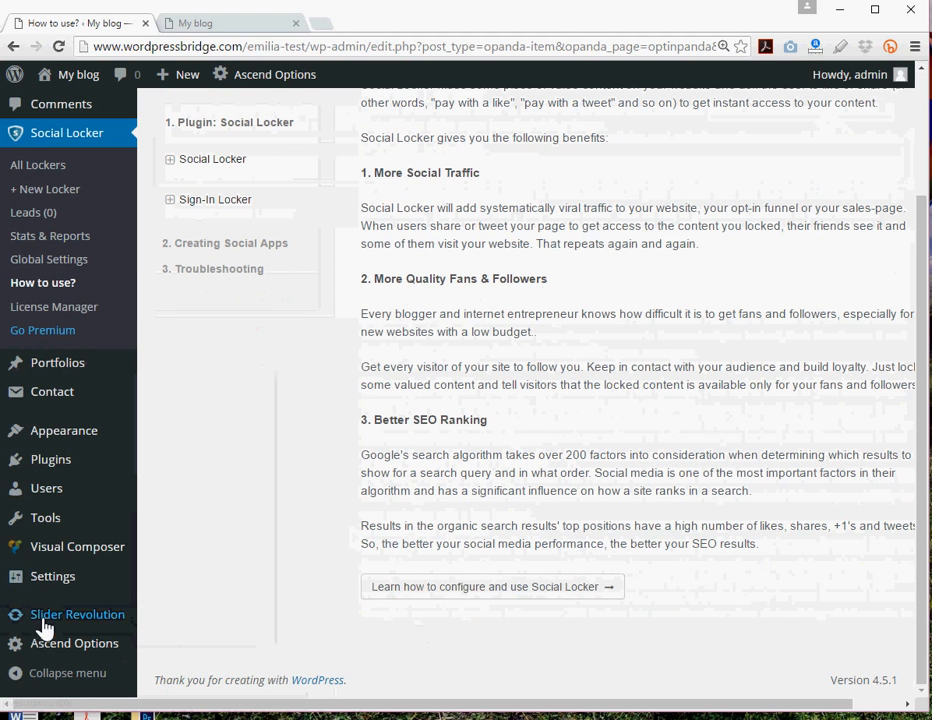
mouse_move(60, 643)
left_click(190, 588)
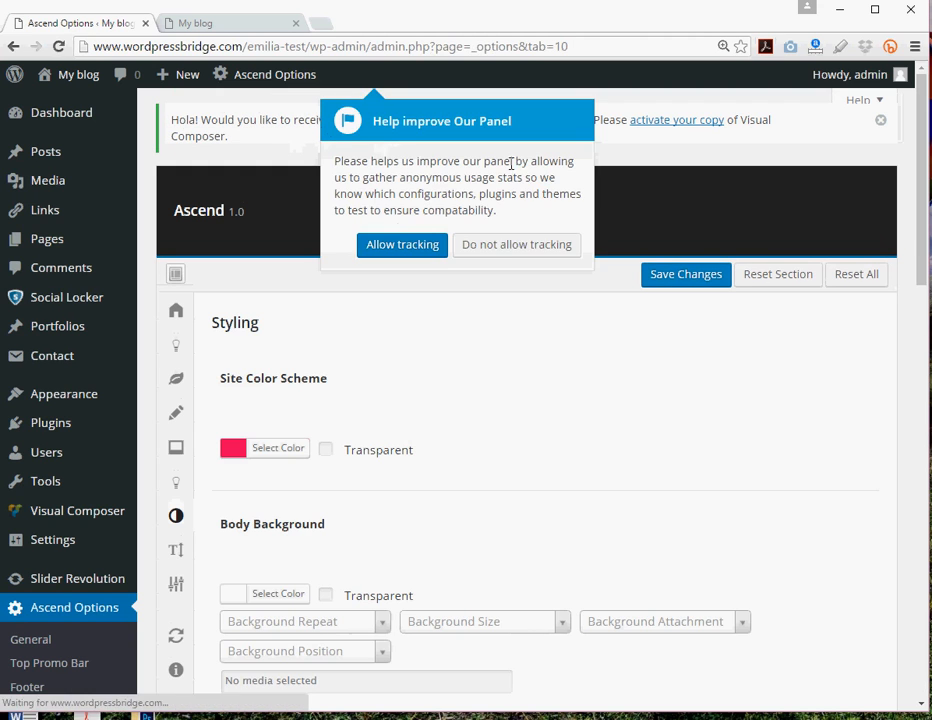
Decline anonymous usage tracking for the options panel and dismiss the Visual Composer activation notice
left_click(513, 248)
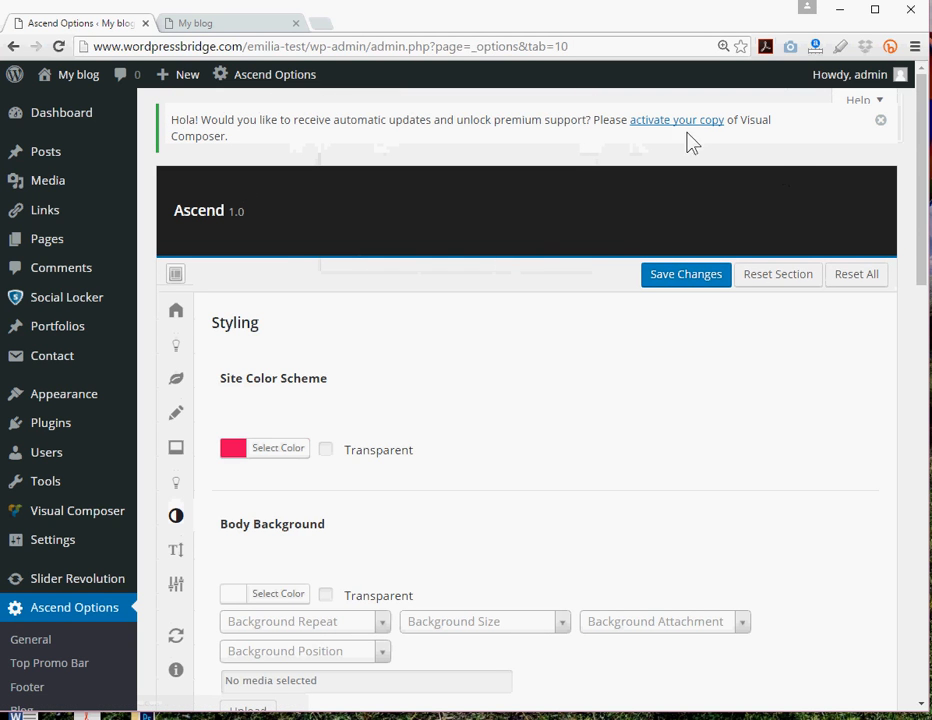
left_click(879, 124)
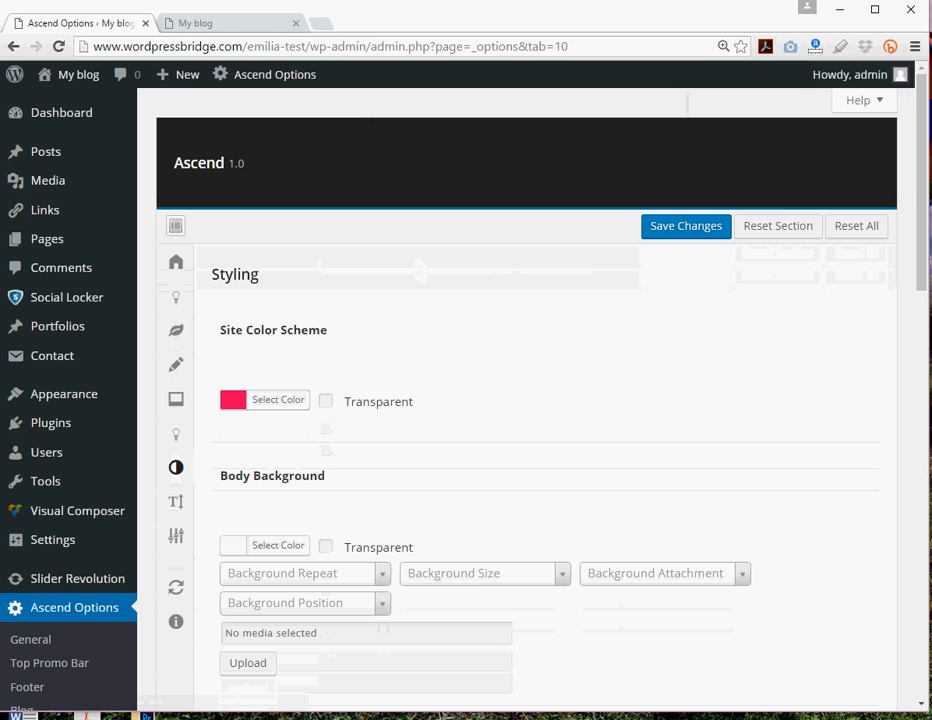
Widen the browser window until the Ascend options sections show their names, and shift the window slightly
left_click_drag(924, 673, 931, 673)
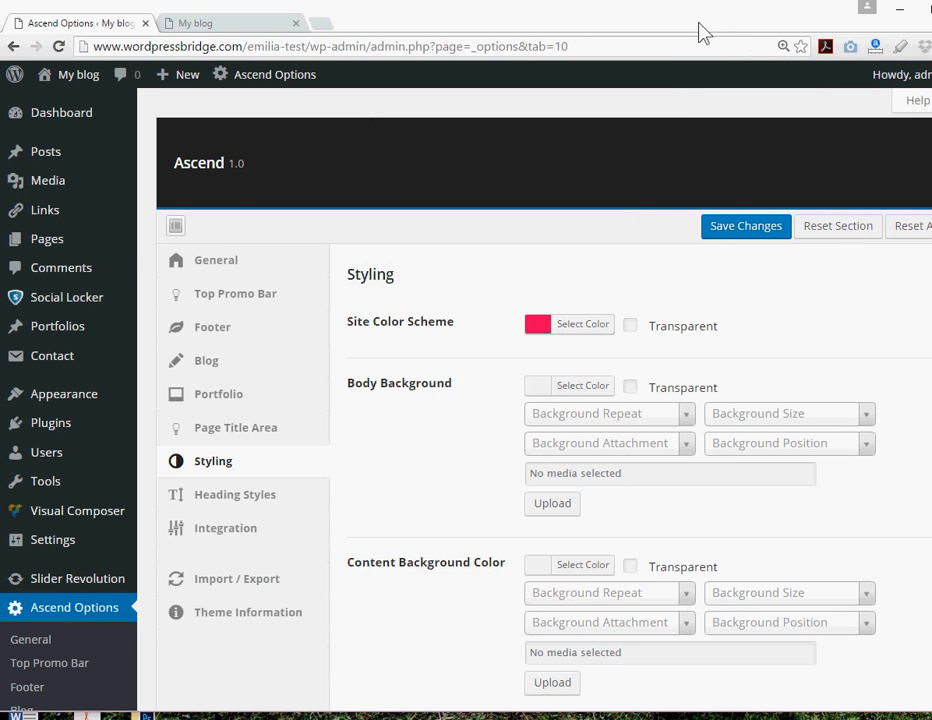
left_click_drag(704, 24, 698, 24)
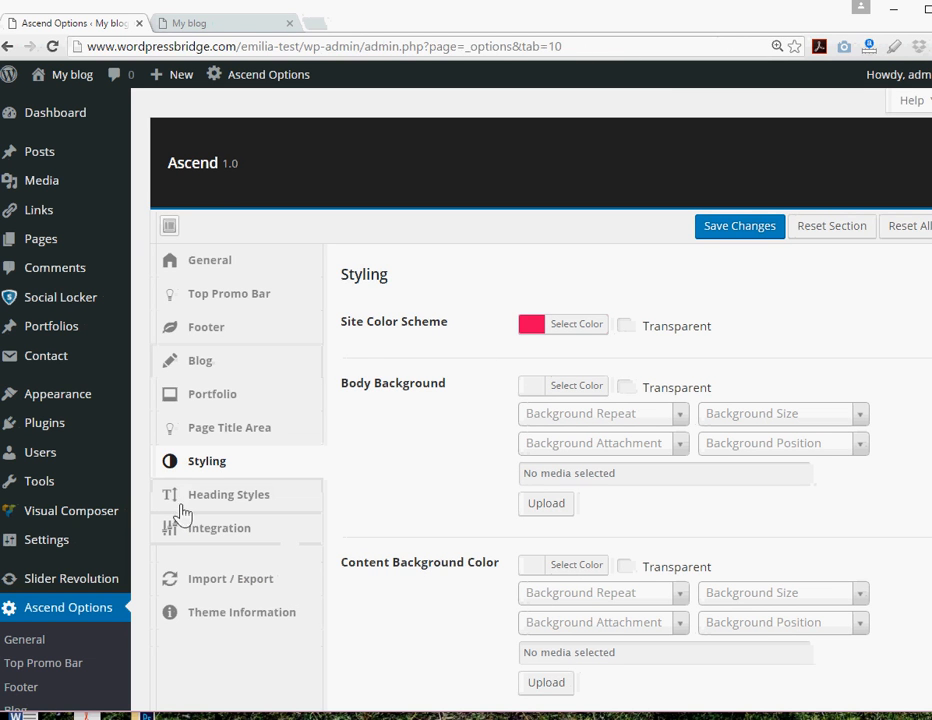
Open the Import / Export section of Ascend Options and activate the backup text area for importing from file
left_click(207, 583)
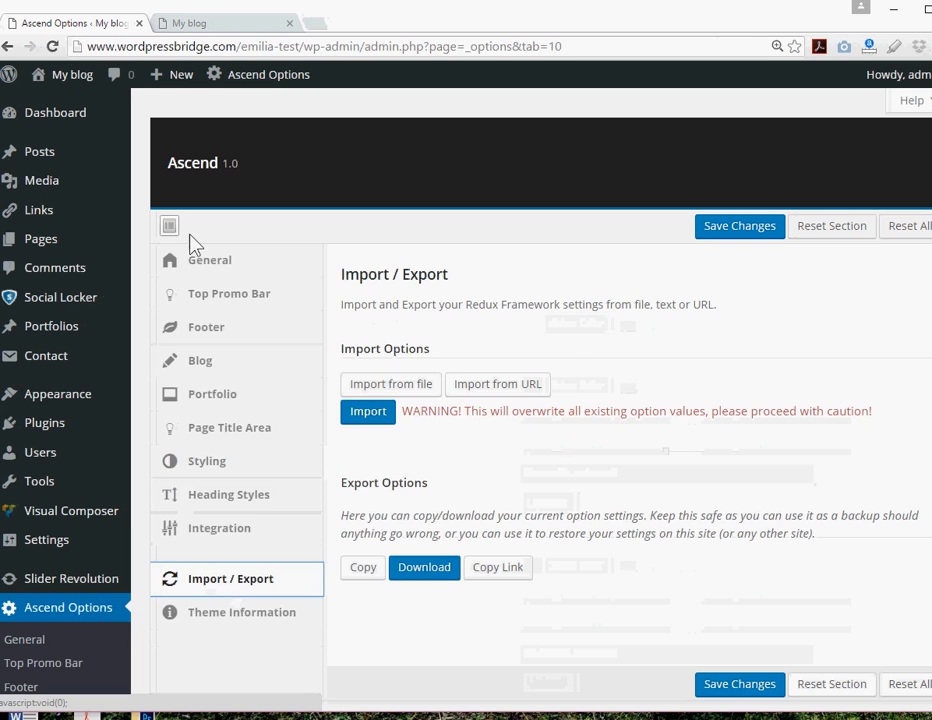
left_click(200, 266)
left_click(228, 585)
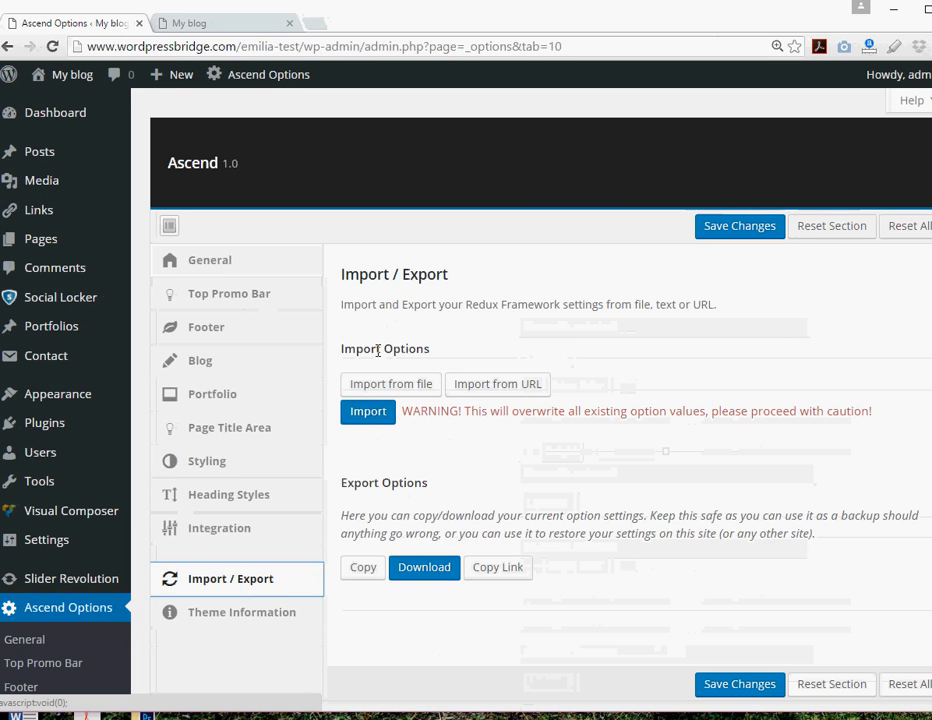
left_click(389, 391)
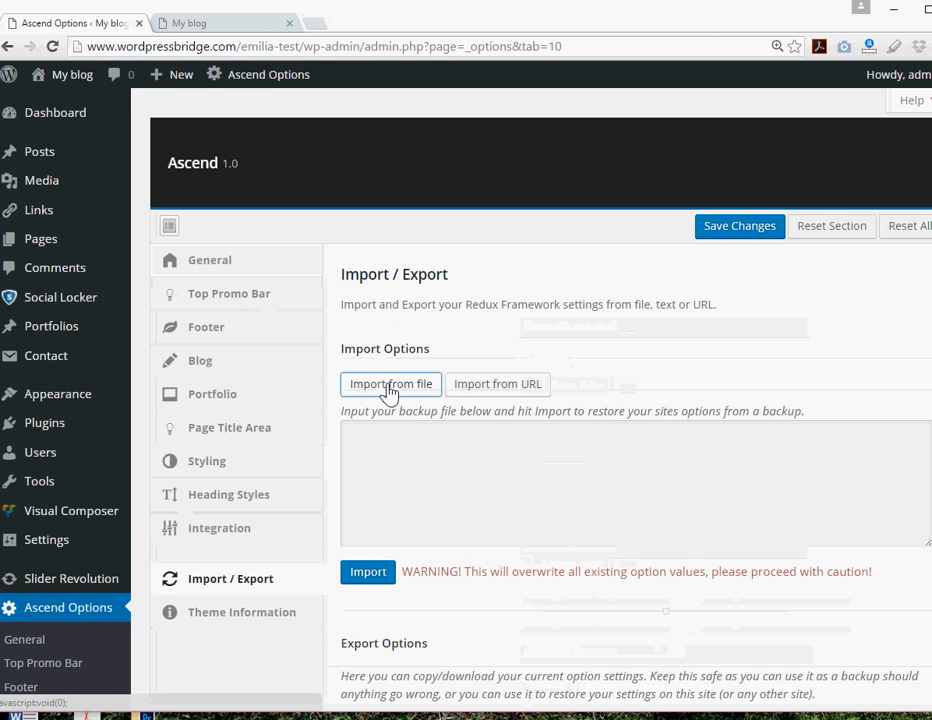
left_click(381, 461)
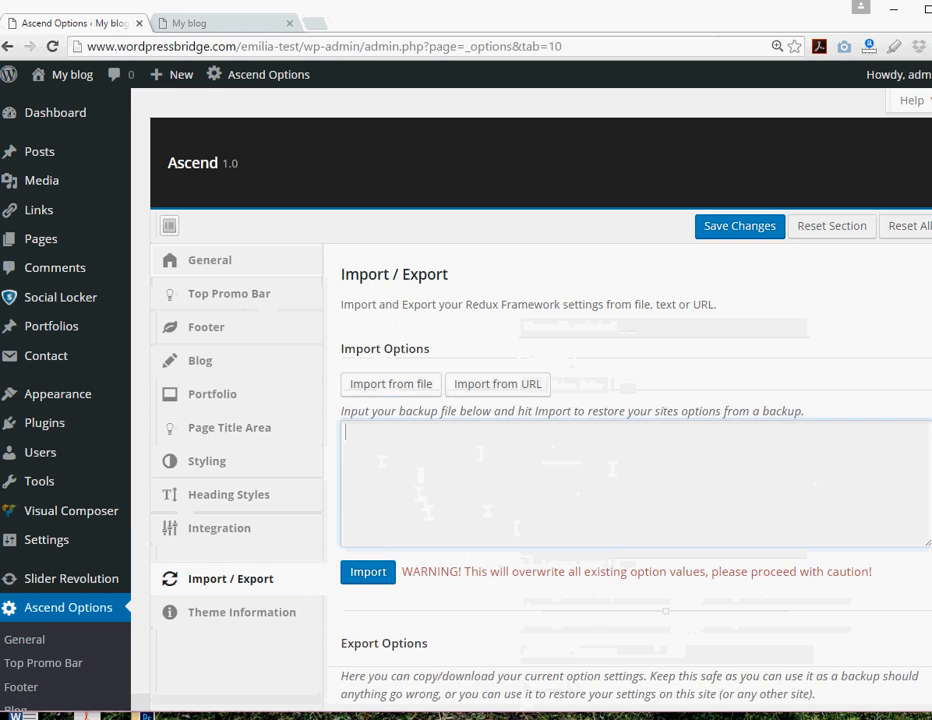
Locate the ascend-redux file in the demo content folder of ascend_theme_package in File Explorer
left_click_drag(931, 700, 731, 484)
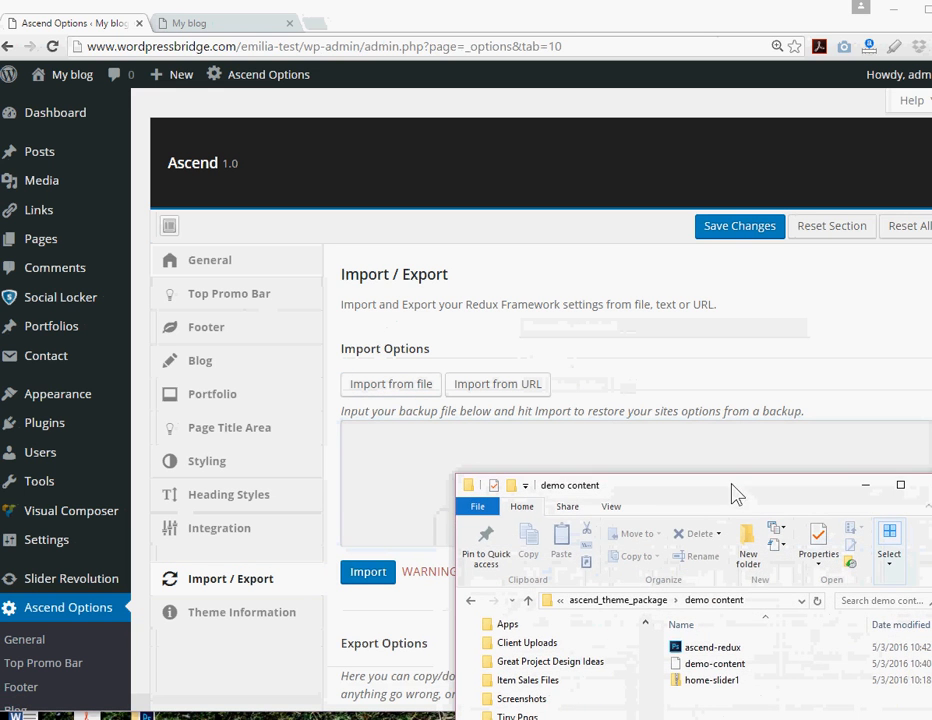
left_click(636, 599)
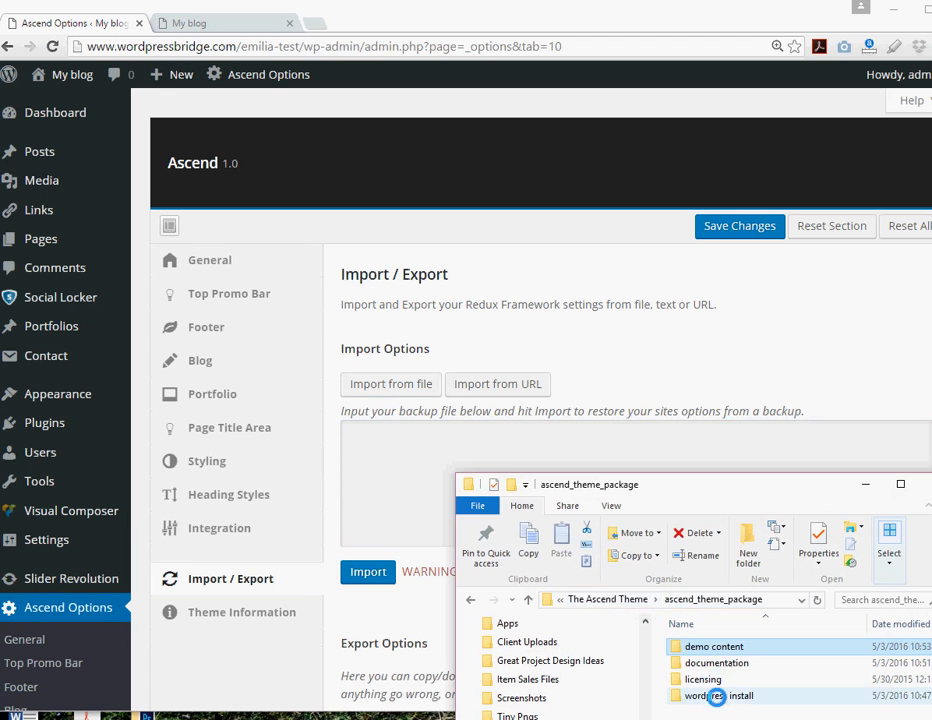
double_click(710, 647)
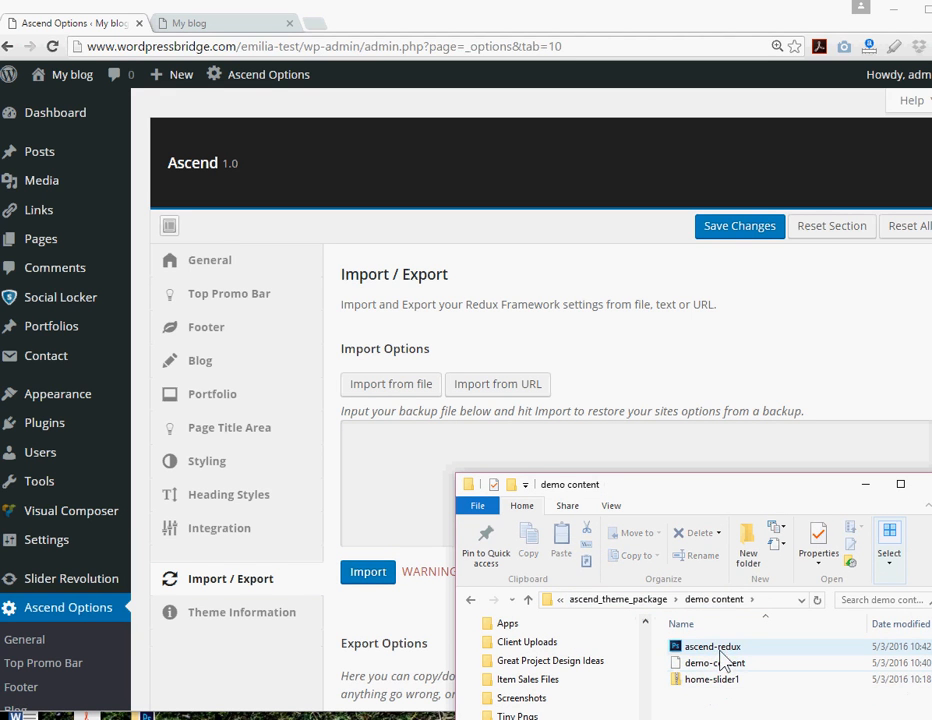
left_click(735, 650)
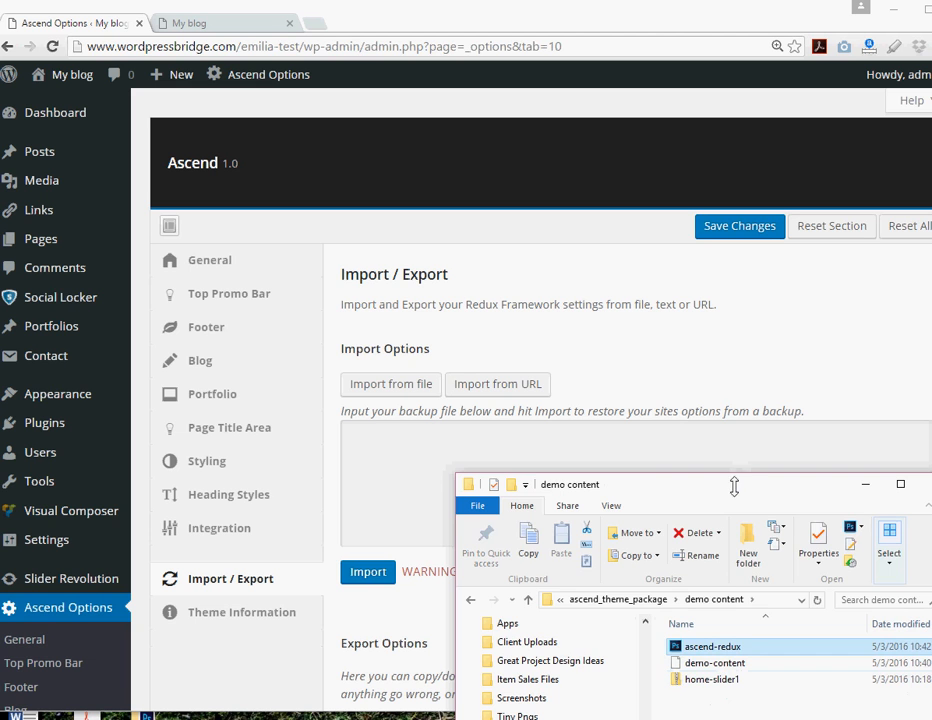
left_click_drag(737, 503, 931, 560)
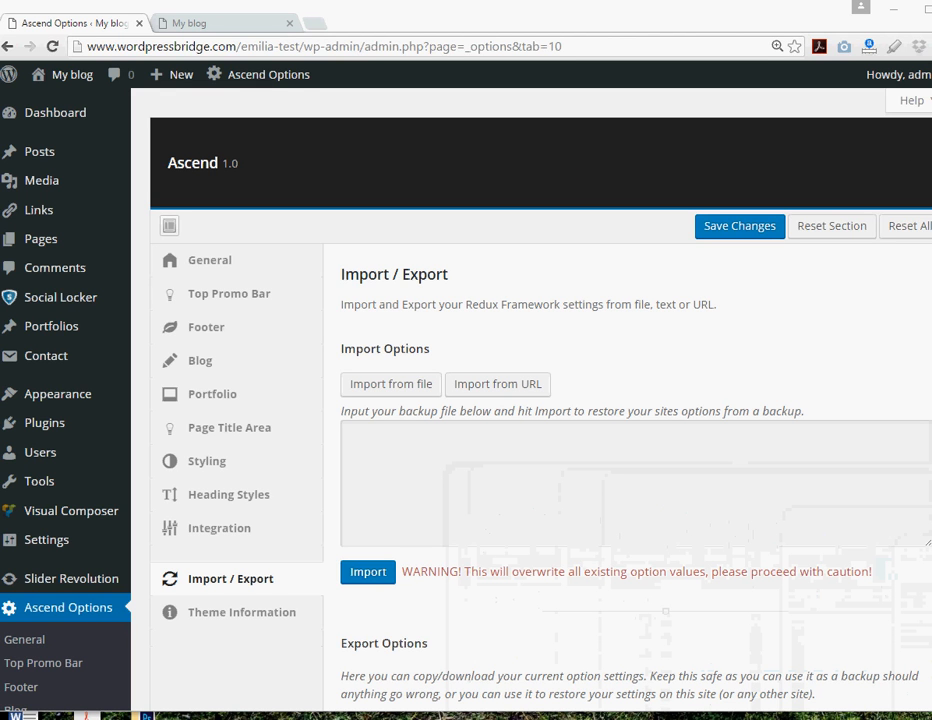
Copy the full contents of ascend-redux.txt from the text editor into the backup text area and import the settings
left_click_drag(931, 76, 609, 86)
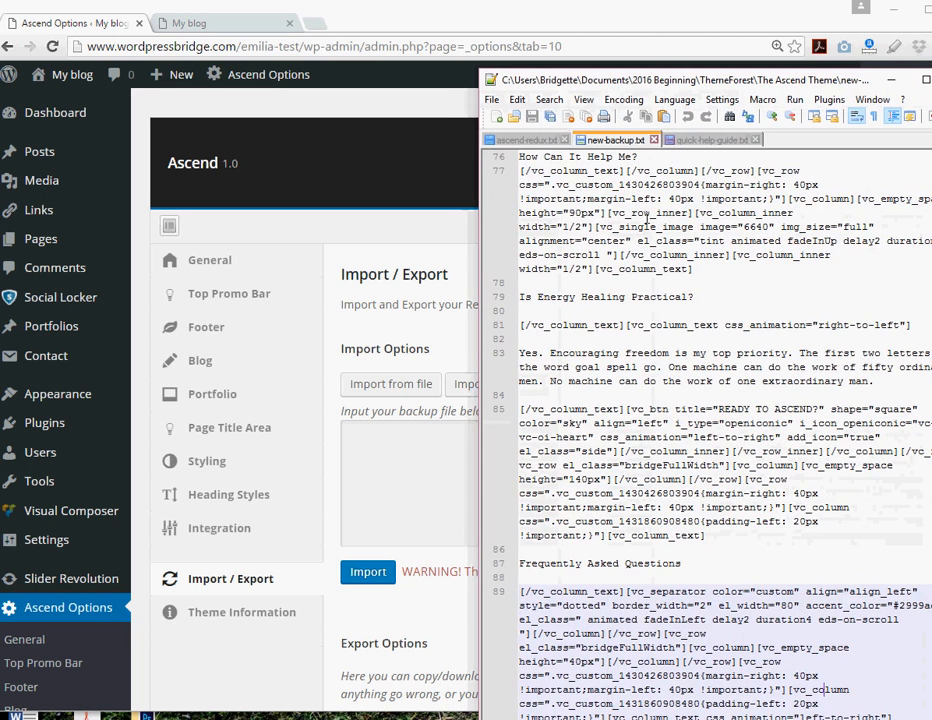
left_click(526, 141)
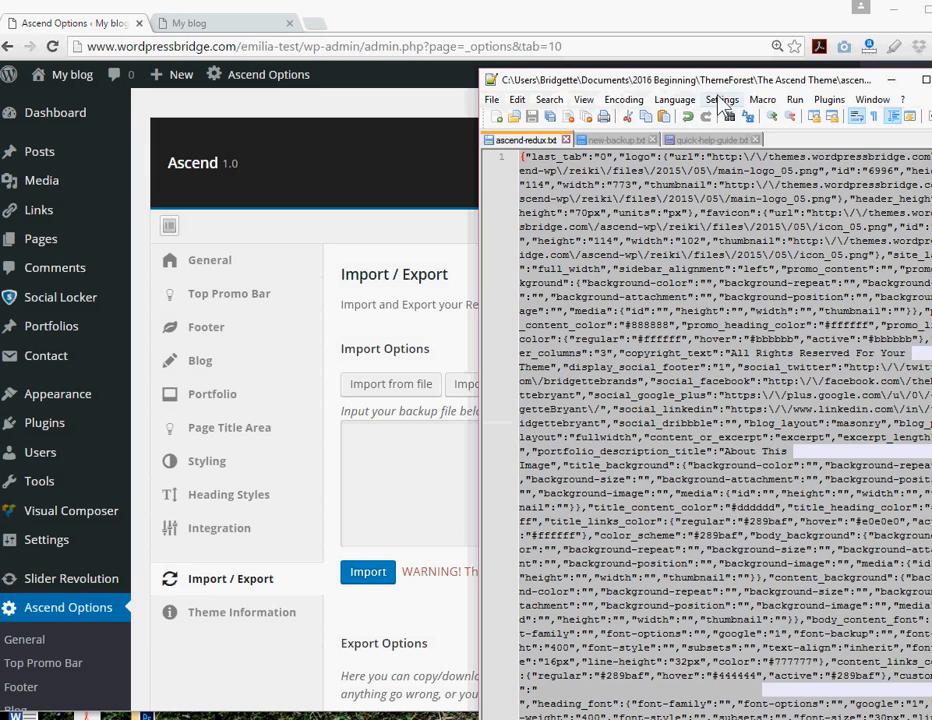
left_click_drag(718, 82, 931, 162)
left_click(600, 504)
key("ctrl+v")
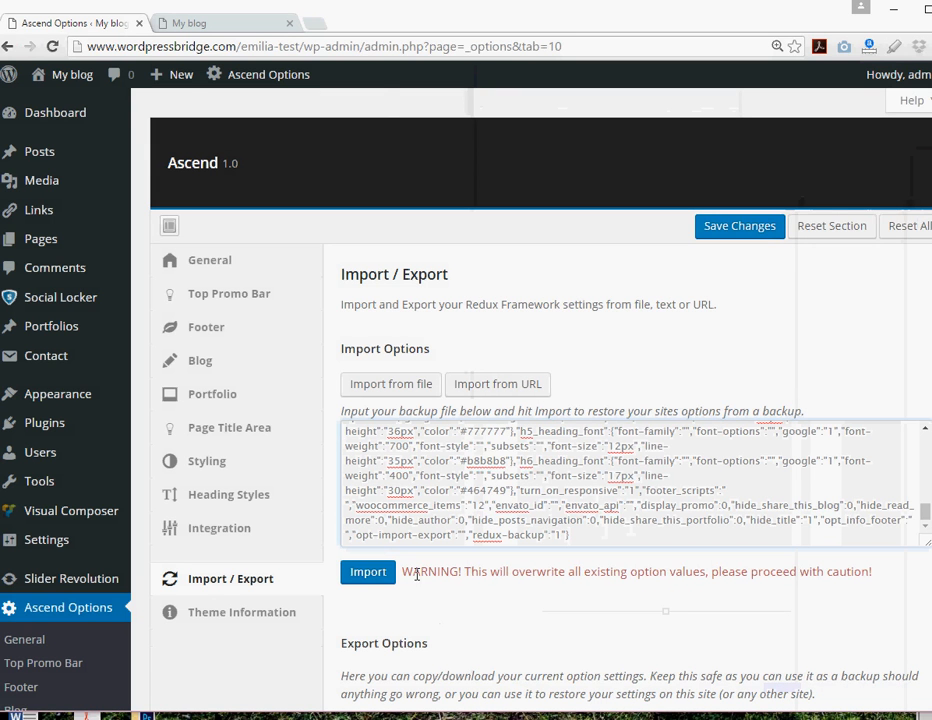
left_click(379, 579)
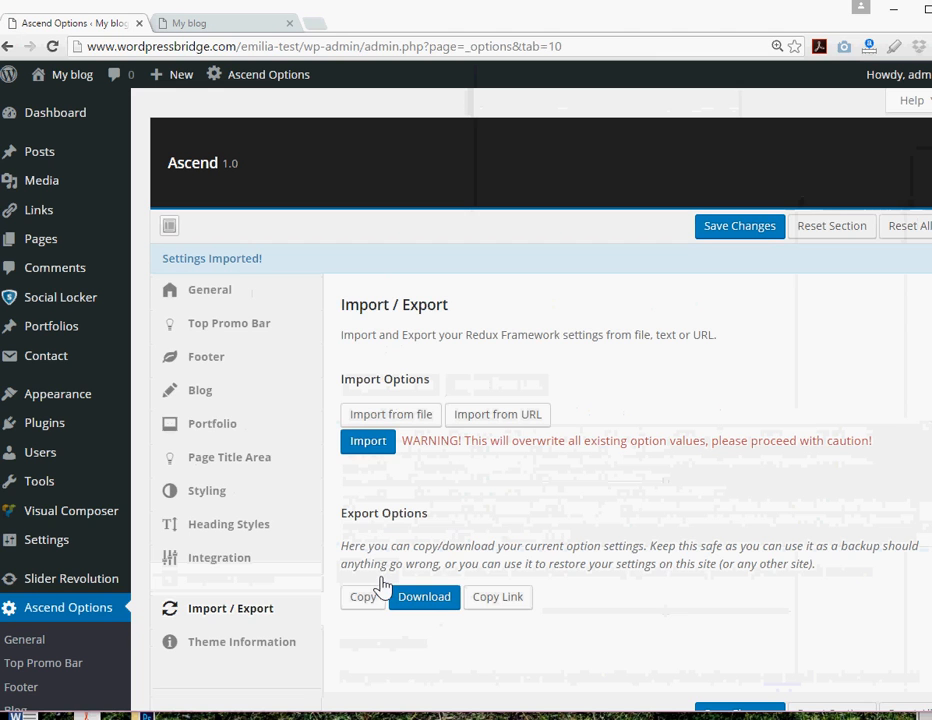
Review the imported settings in the General, Styling and Heading Styles sections of Ascend Options
left_click(240, 298)
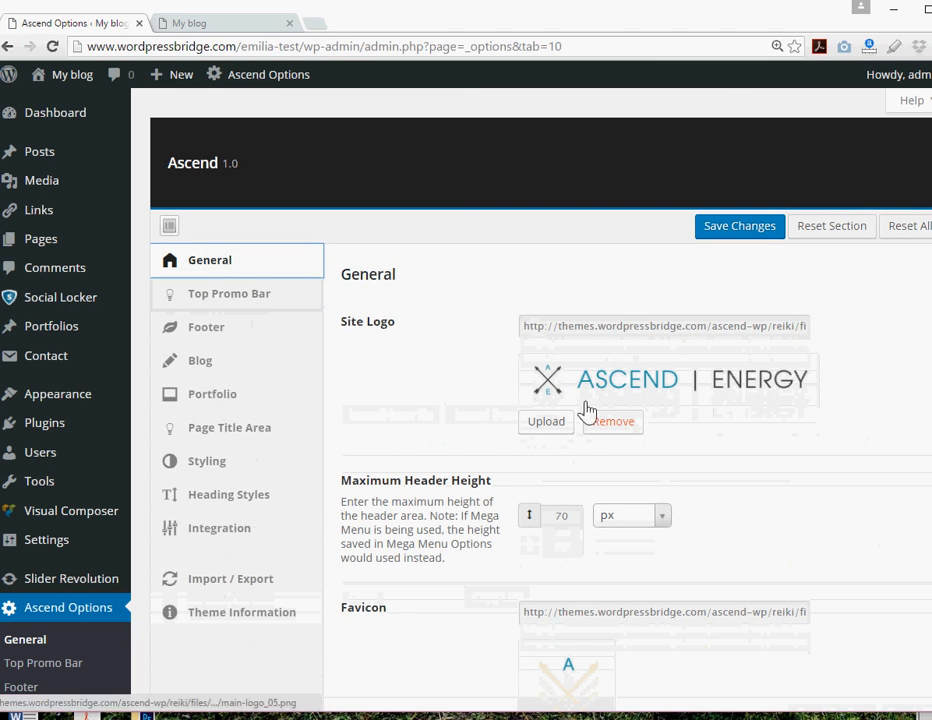
scroll(556, 428, "down", 3)
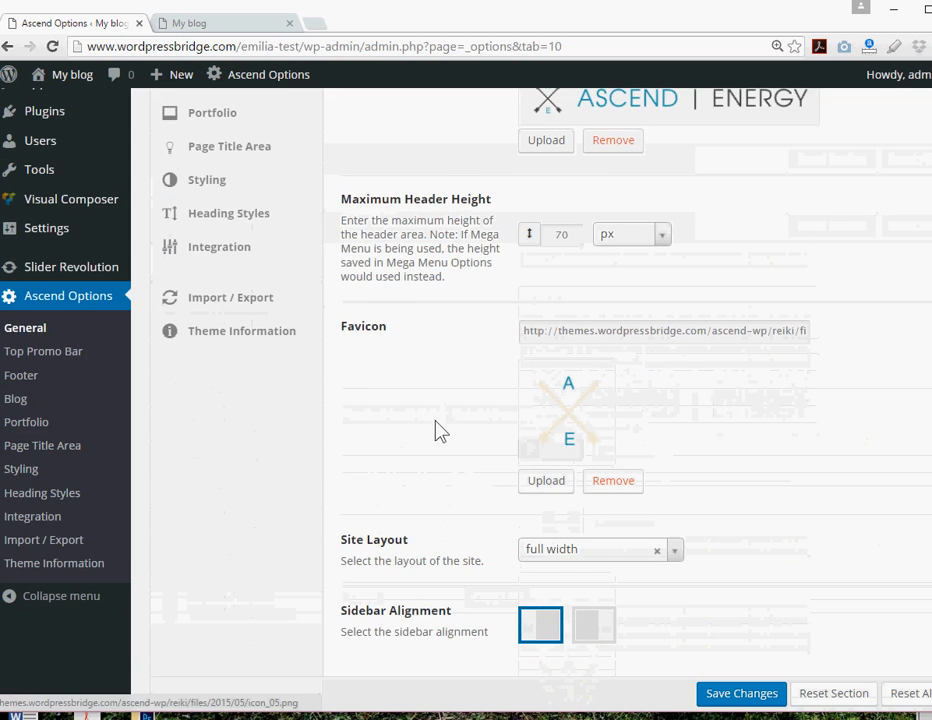
scroll(333, 355, "up", 3)
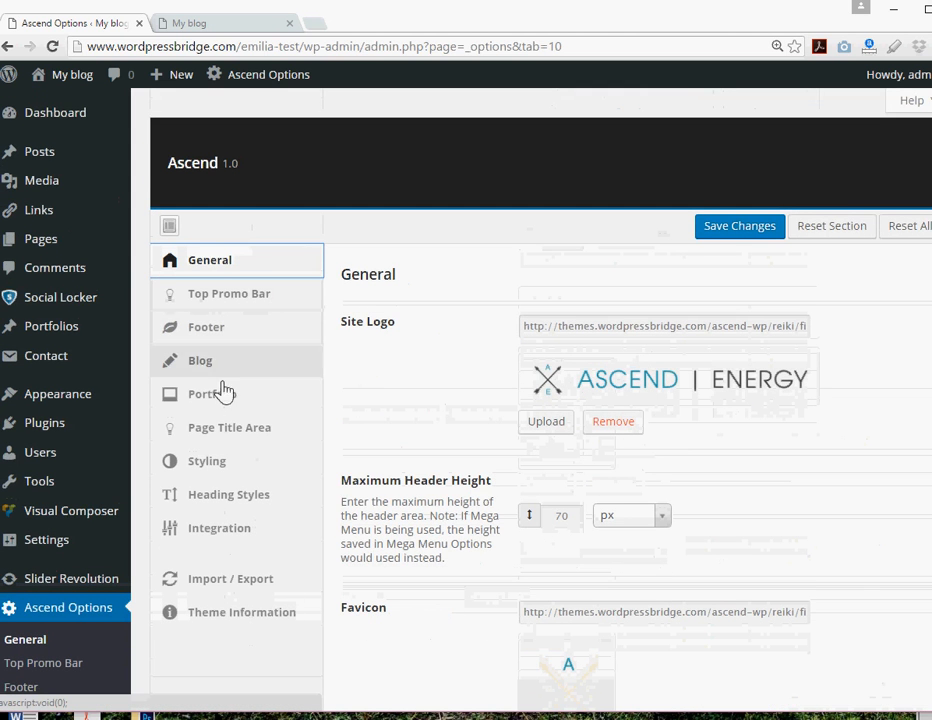
left_click(225, 464)
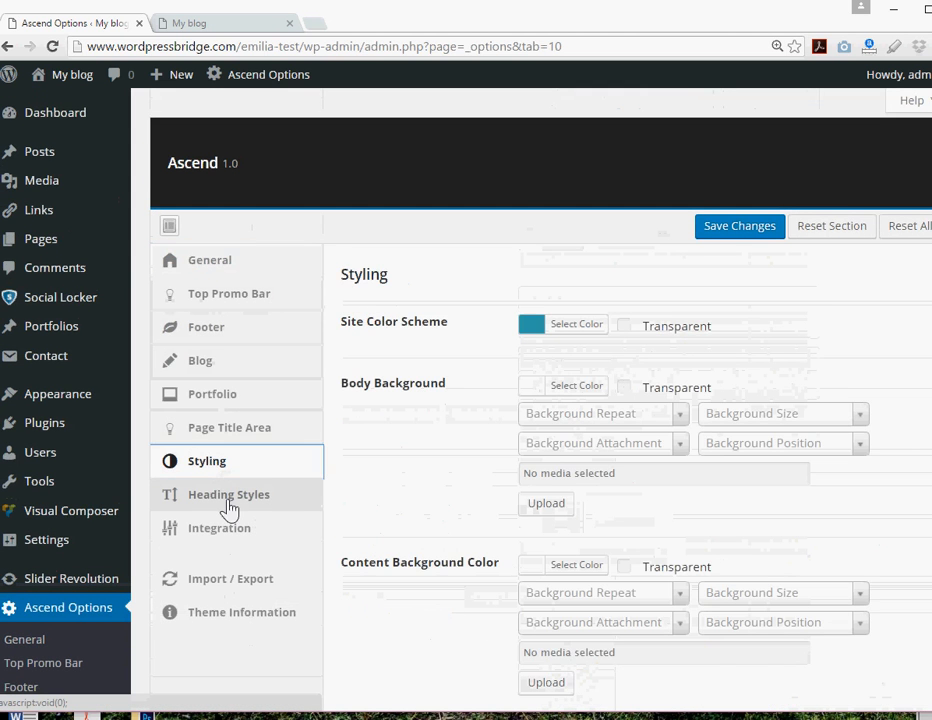
left_click(228, 505)
scroll(434, 414, "down", 6)
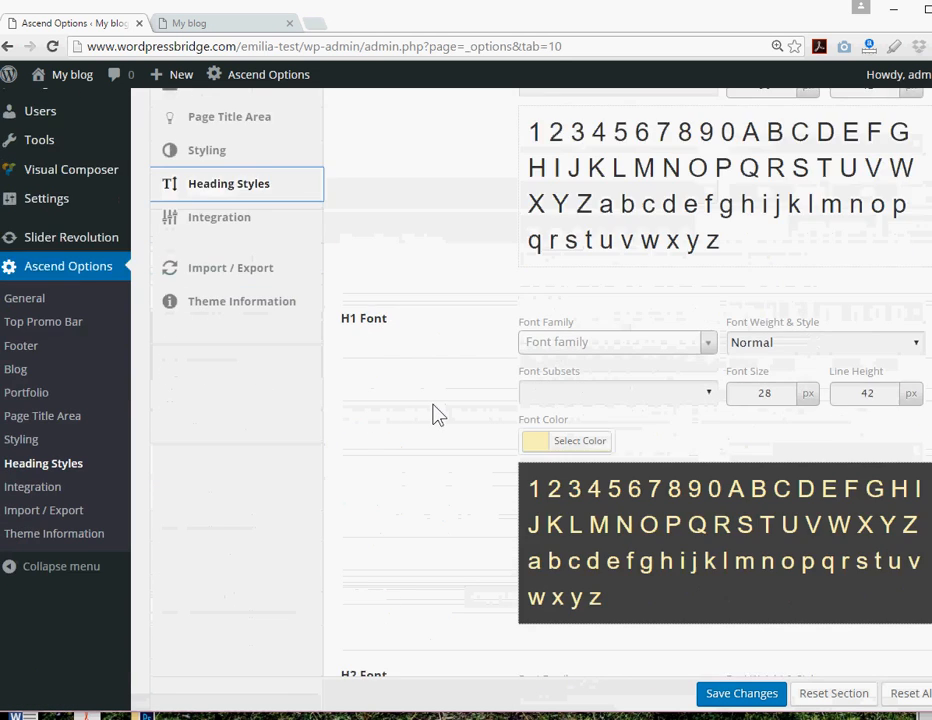
scroll(434, 414, "down", 4)
scroll(434, 416, "up", 7)
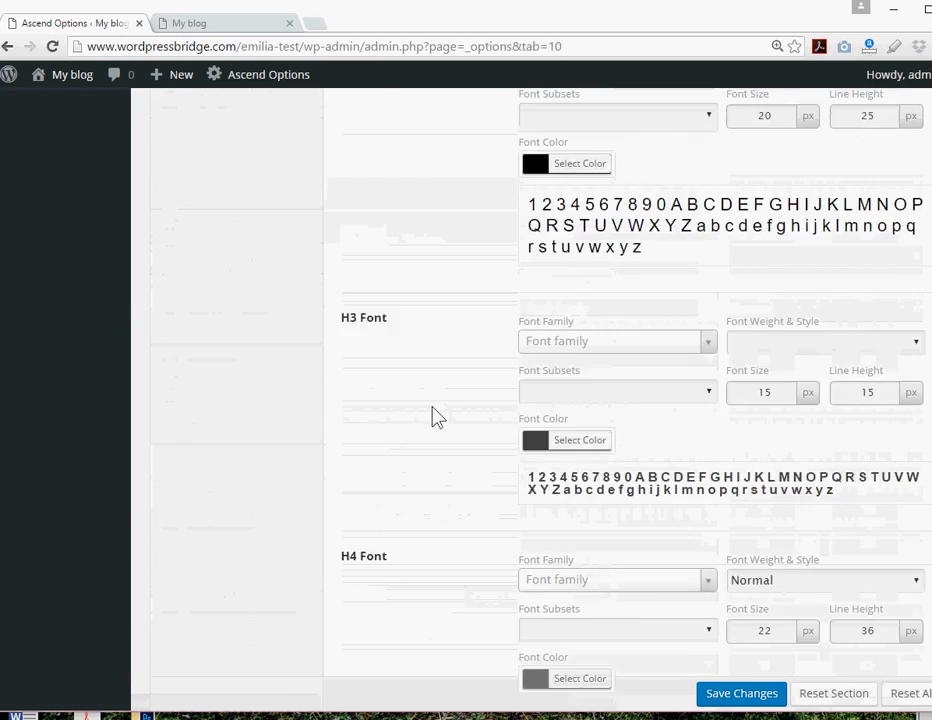
scroll(434, 416, "up", 3)
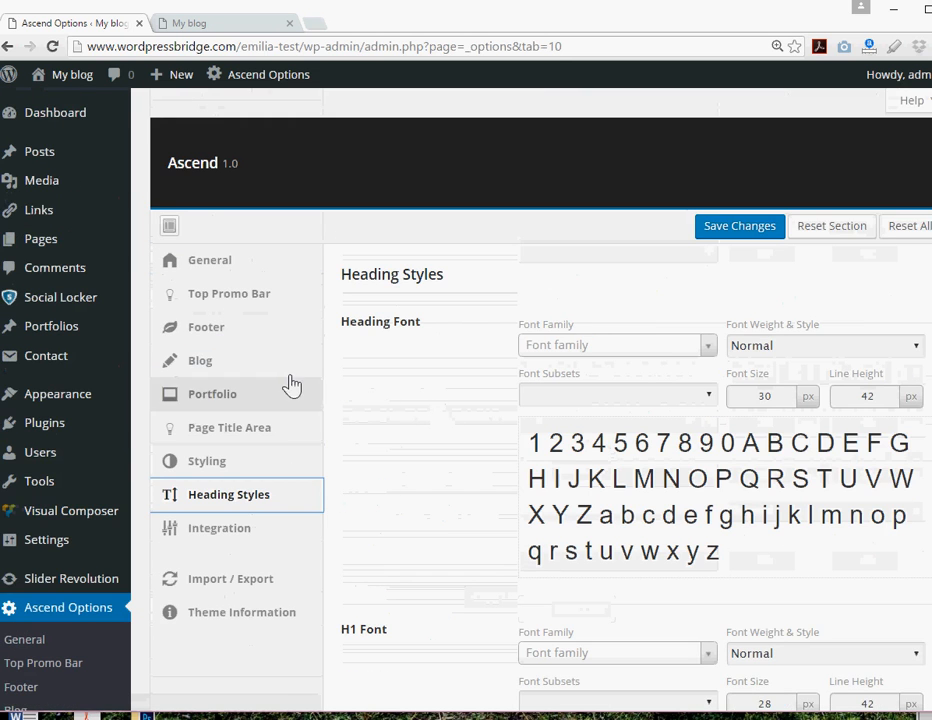
Reload the blog's front page to check the imported theme settings, and return to Ascend Options
left_click(222, 23)
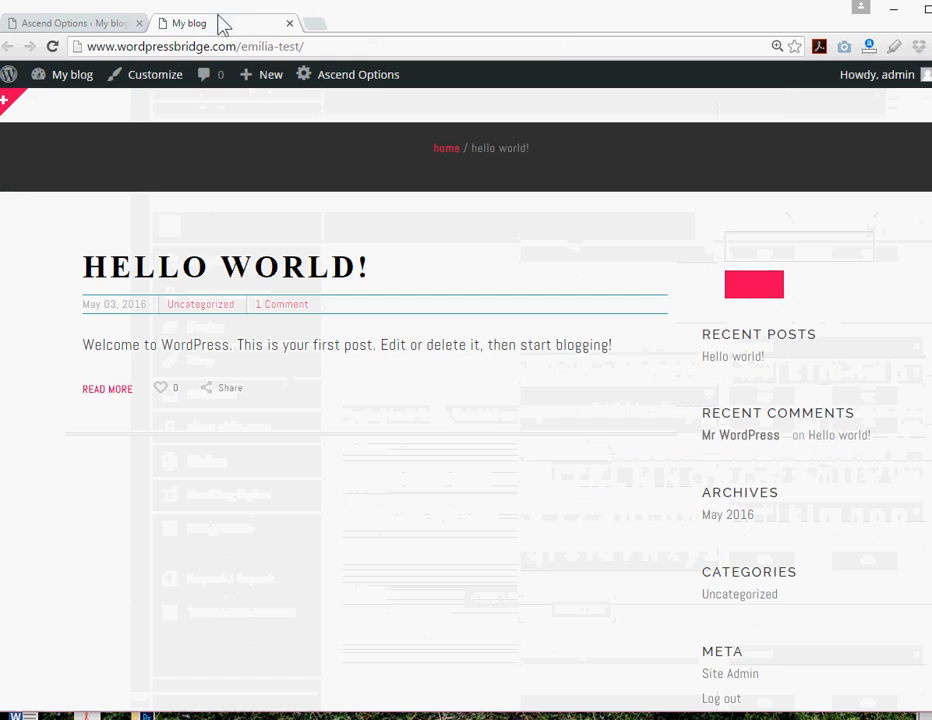
left_click(52, 46)
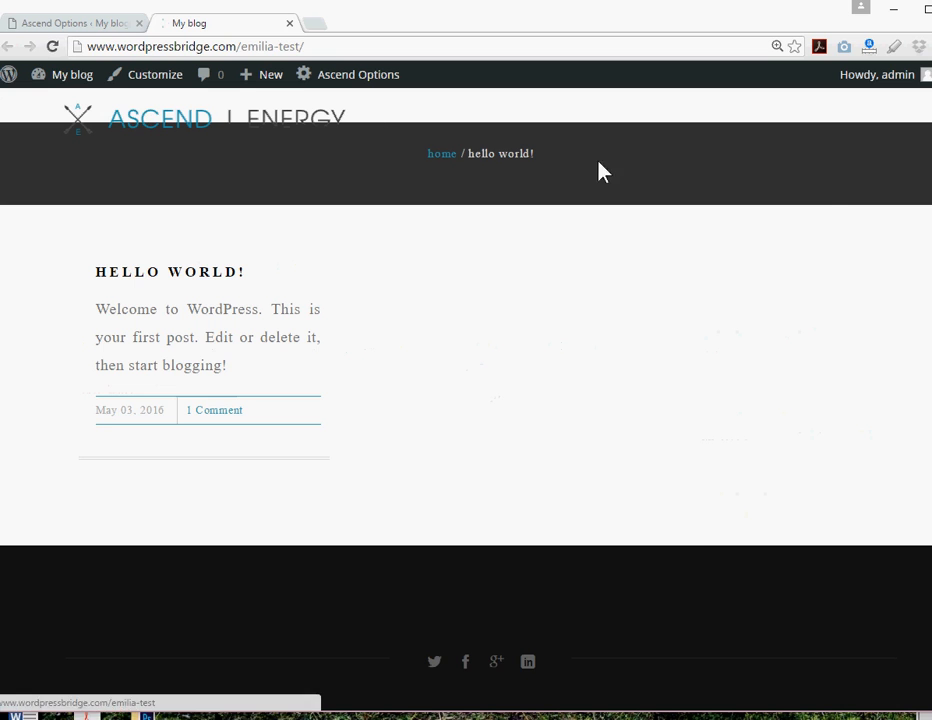
left_click(75, 22)
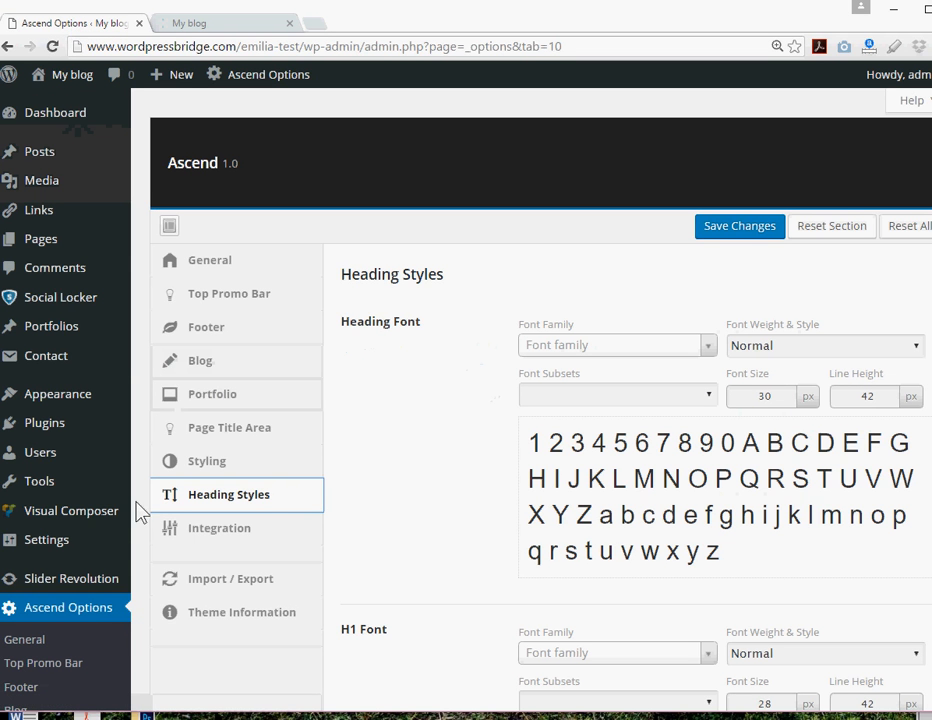
Install the WordPress Importer plugin from the WordPress import tools, activate it and run the importer
key("alt+Tab")
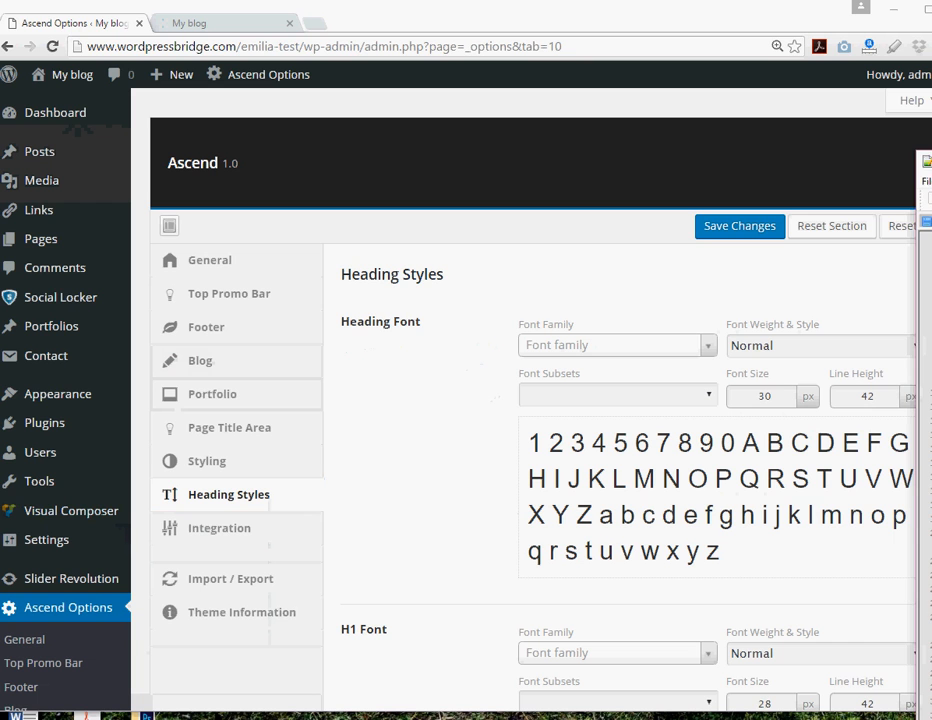
key("alt+Tab")
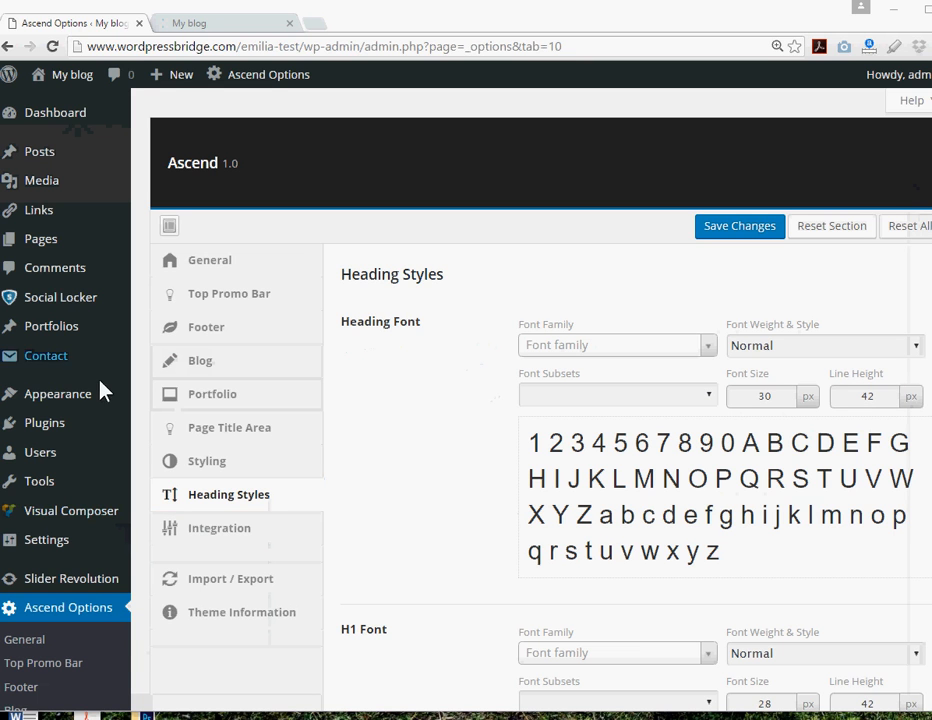
mouse_move(40, 482)
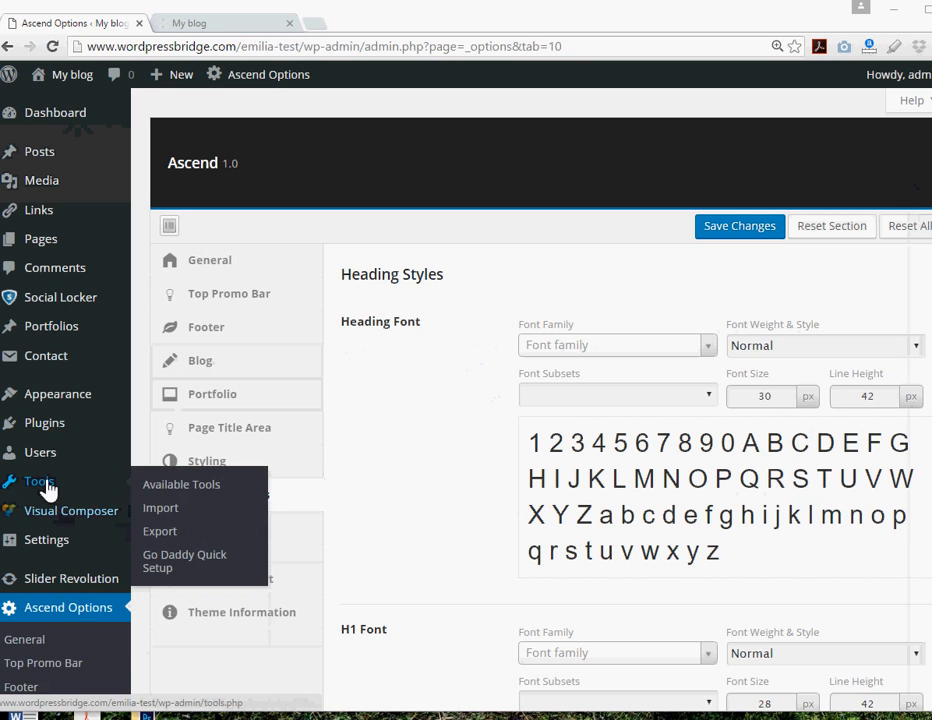
left_click(175, 517)
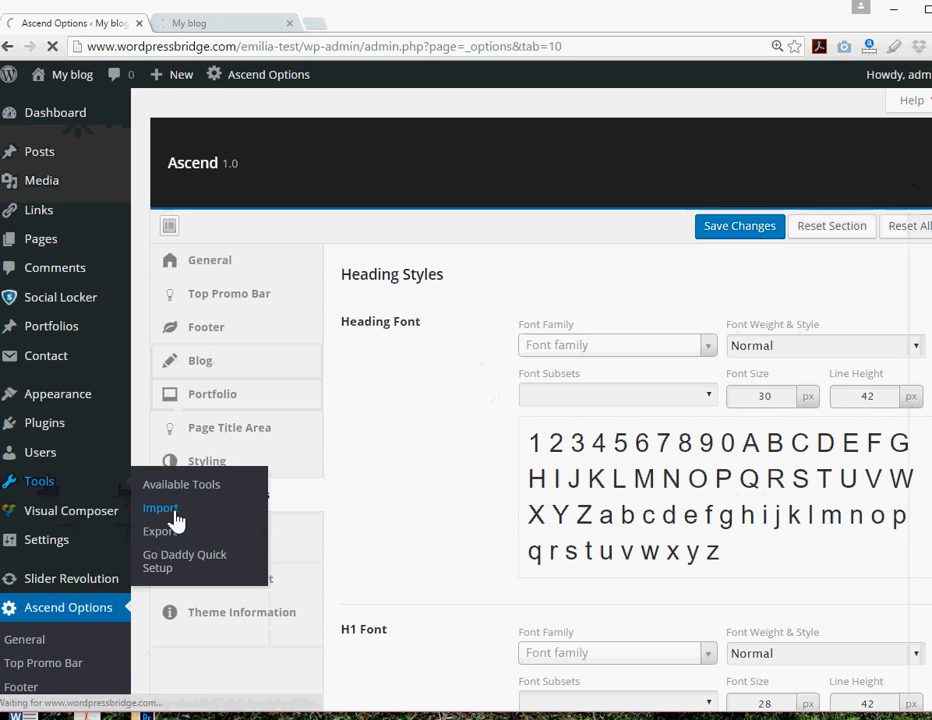
left_click(187, 446)
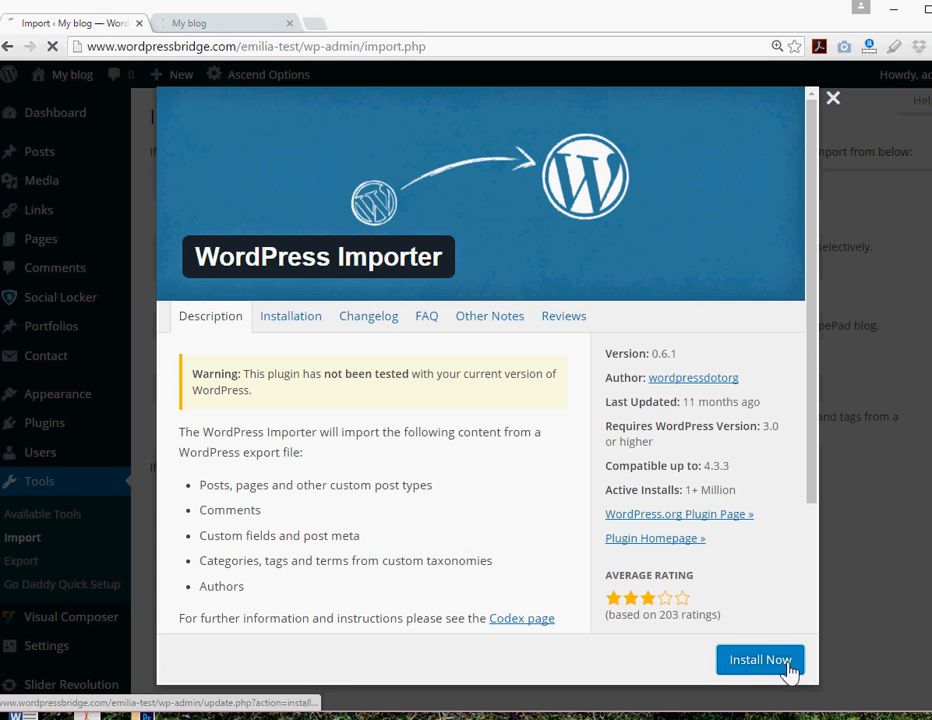
left_click(790, 670)
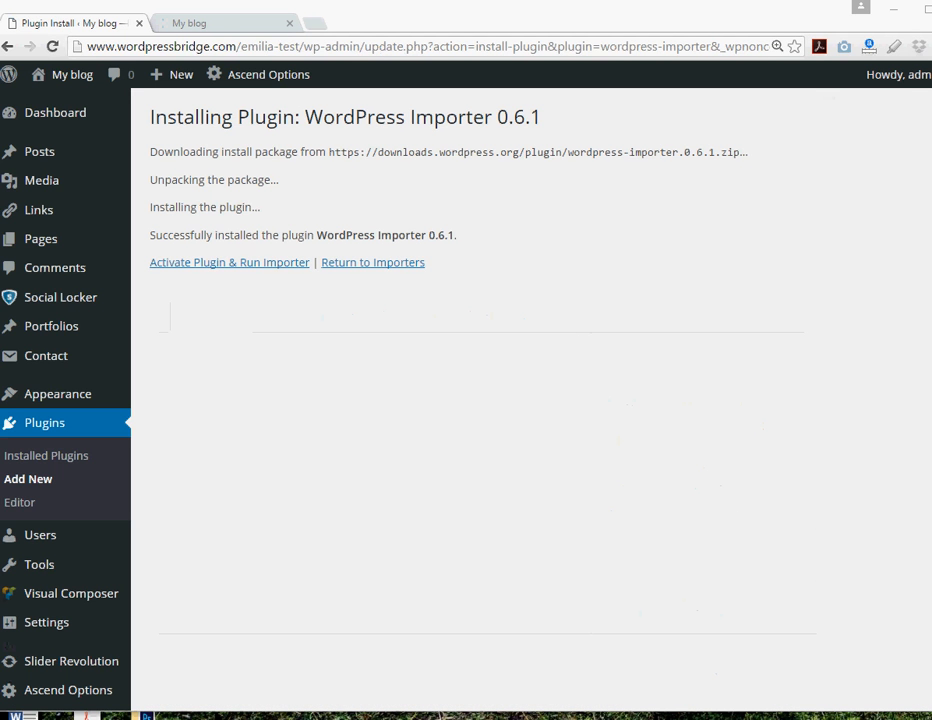
left_click(185, 272)
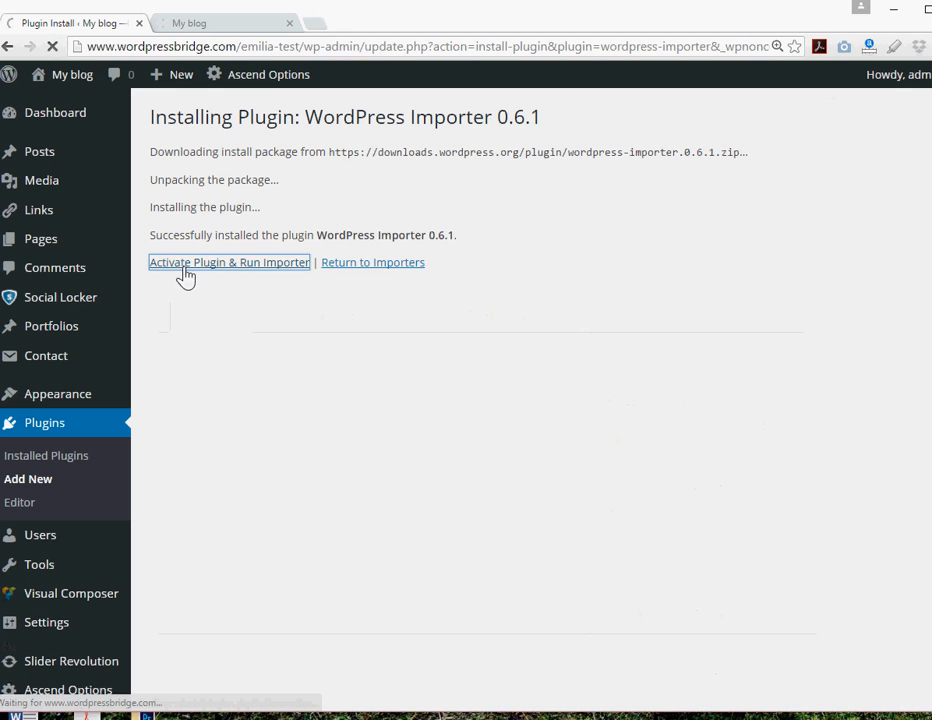
Choose demo-content.xml from the demo content folder as the import file and upload it to the WordPress importer
left_click_drag(931, 590, 757, 526)
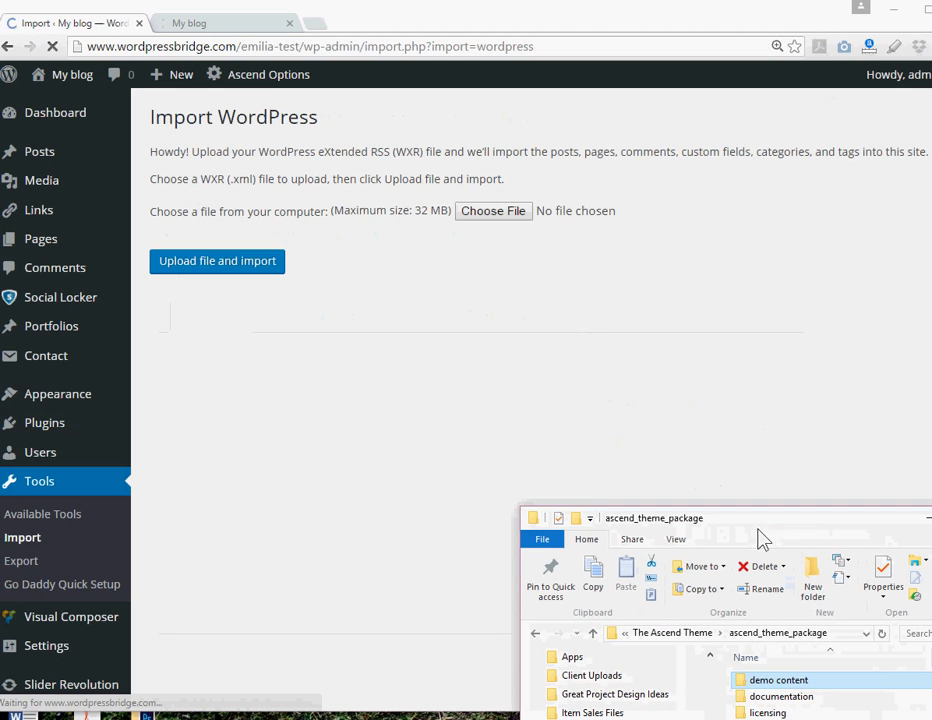
double_click(778, 688)
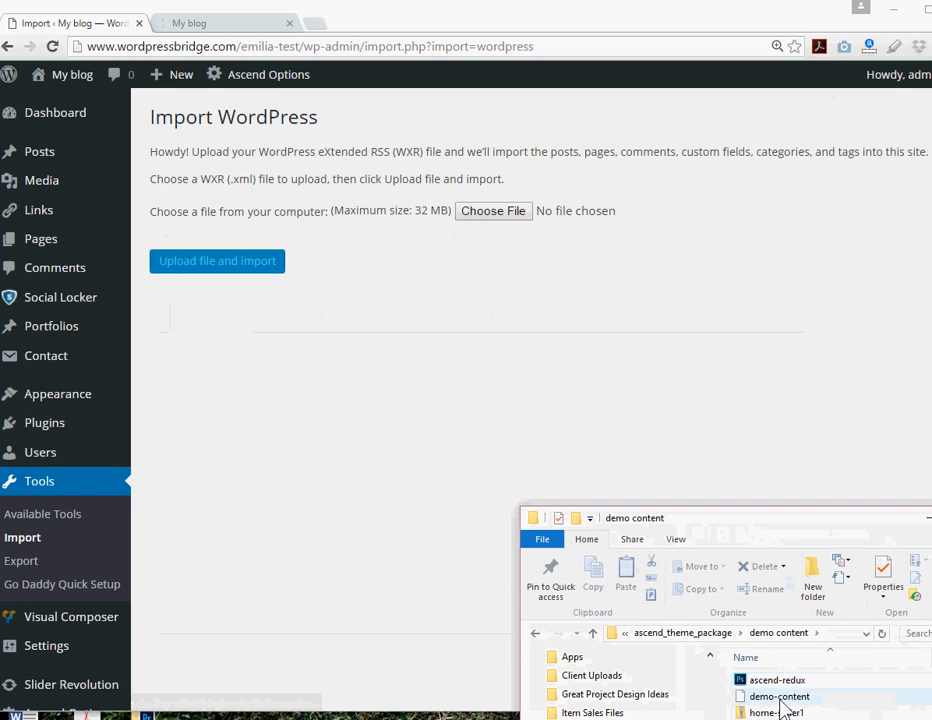
left_click_drag(785, 708, 510, 220)
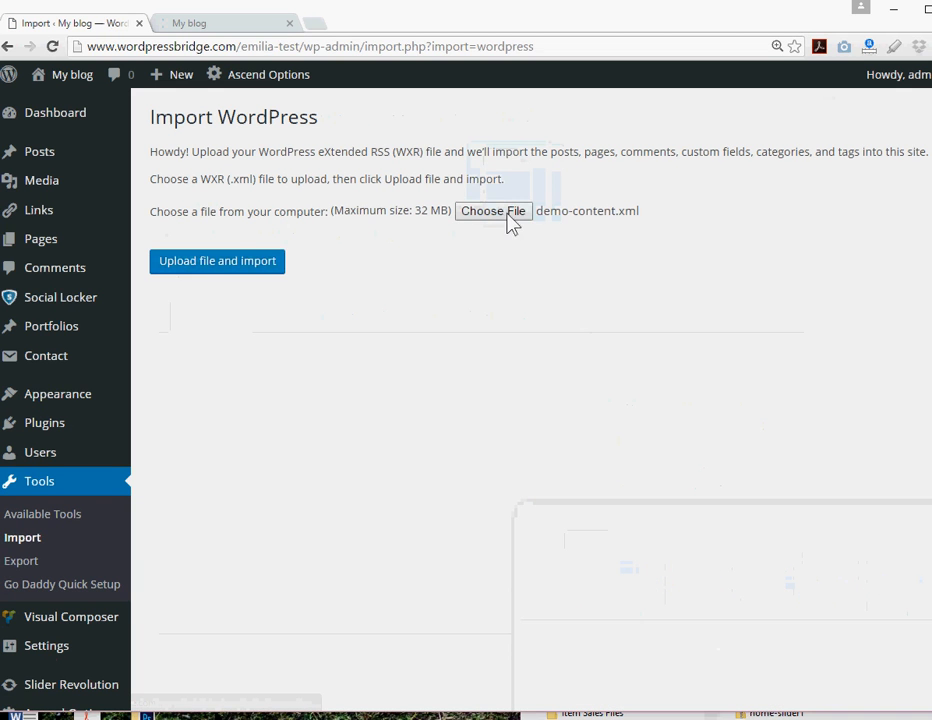
left_click(241, 274)
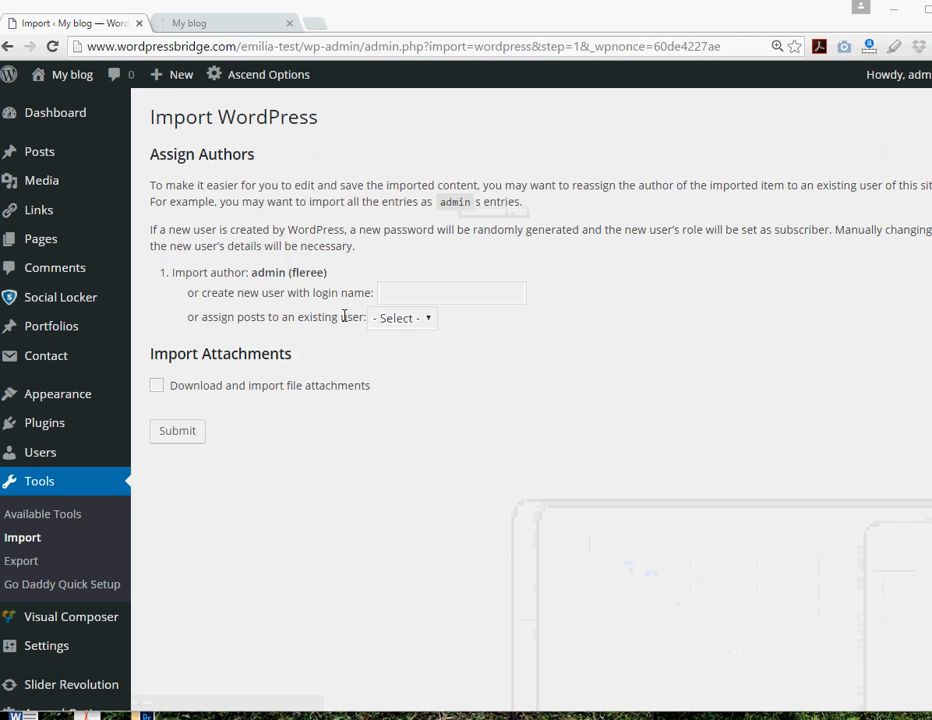
Assign the imported posts to the existing user admin, include file attachments in the download, and submit the import
left_click(395, 298)
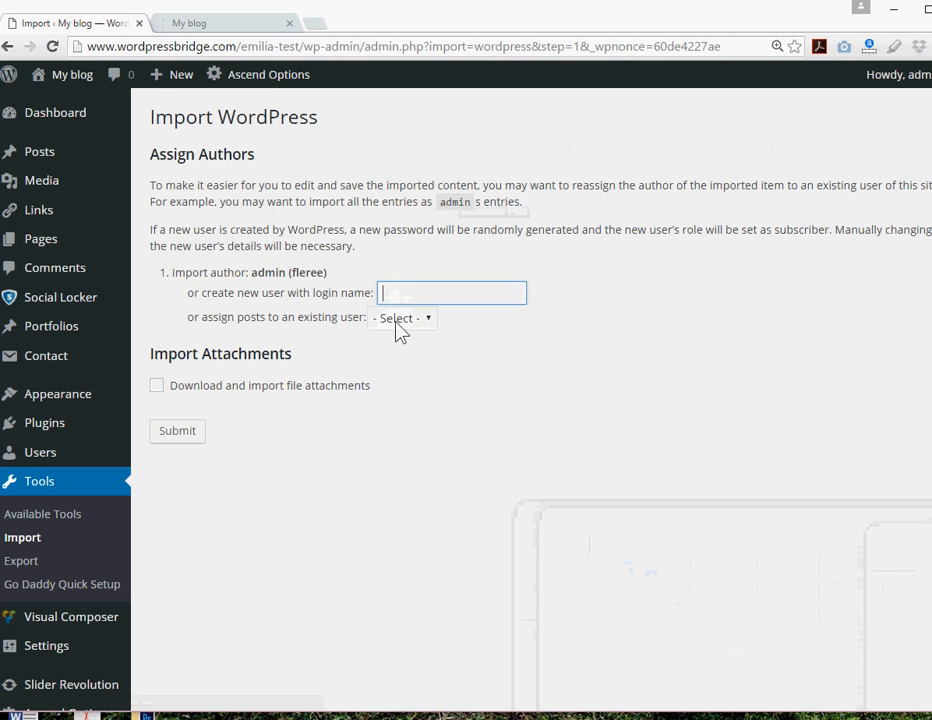
left_click(396, 322)
left_click(397, 357)
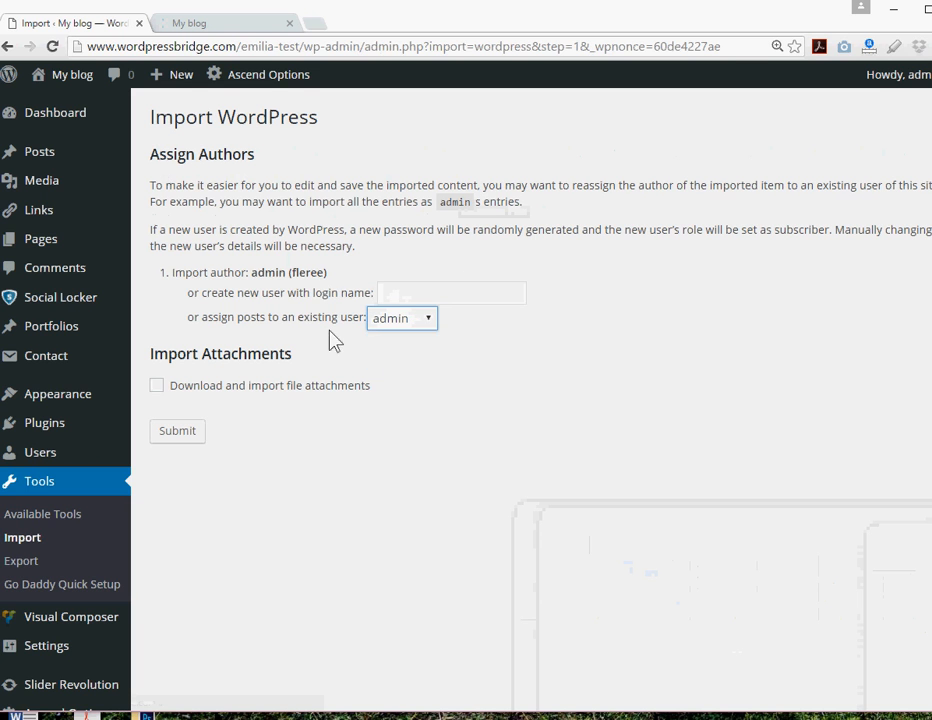
left_click(156, 386)
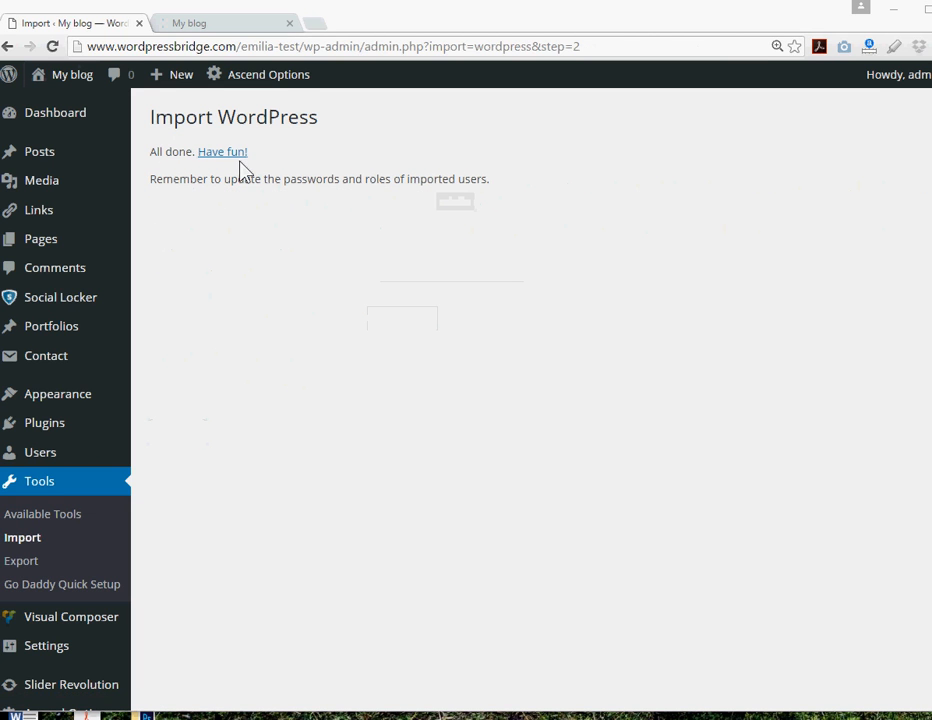
Reload the blog's front page to check the imported demo content
left_click(236, 24)
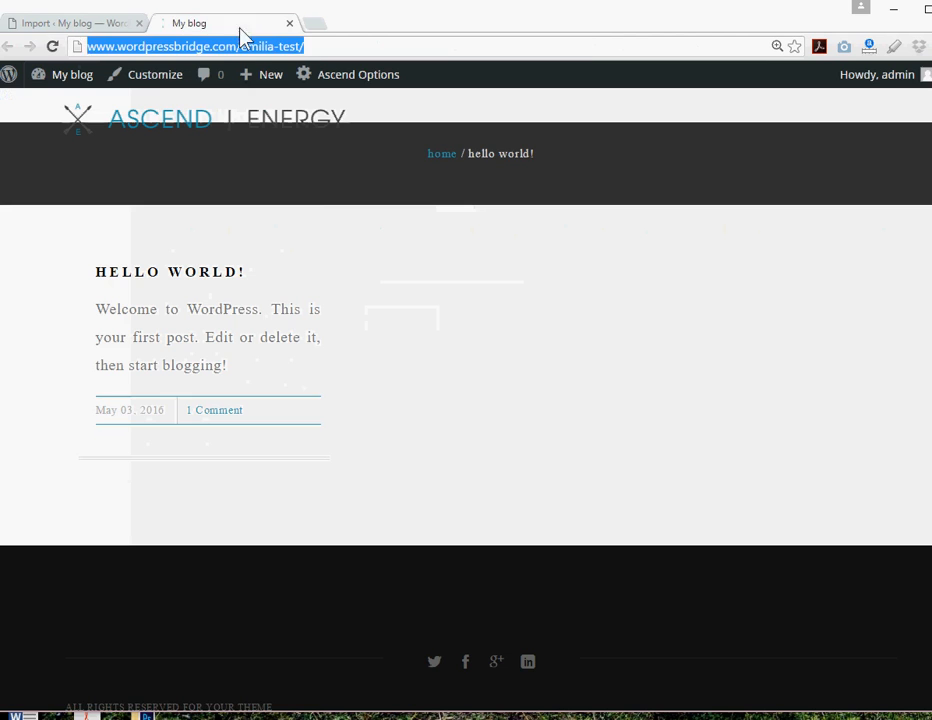
left_click(52, 47)
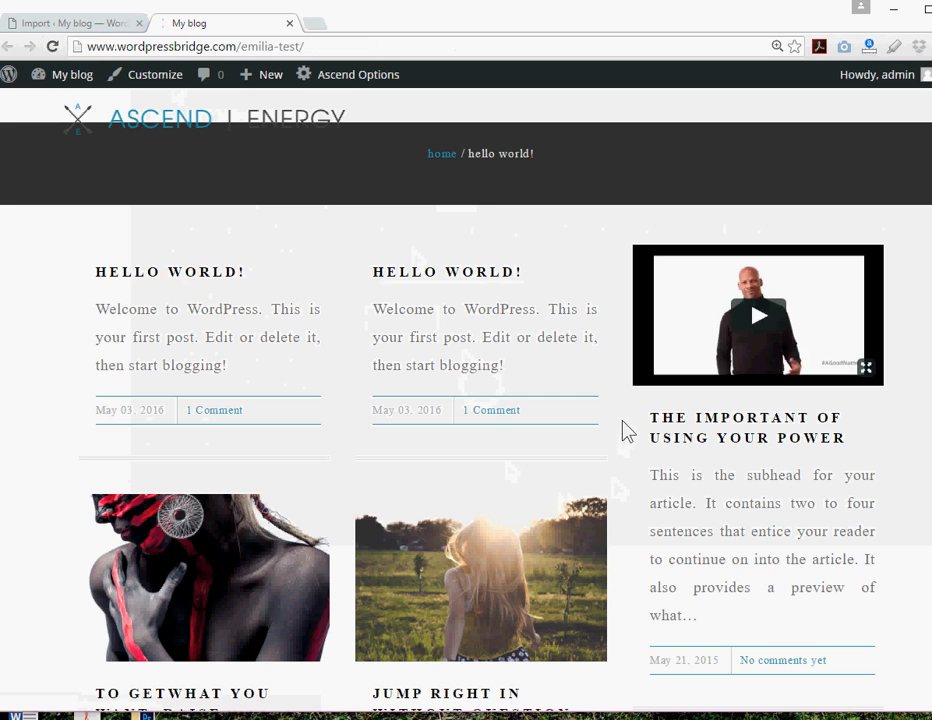
In the theme Customizer, set the front page to the static page Homepage and publish the change
left_click(80, 27)
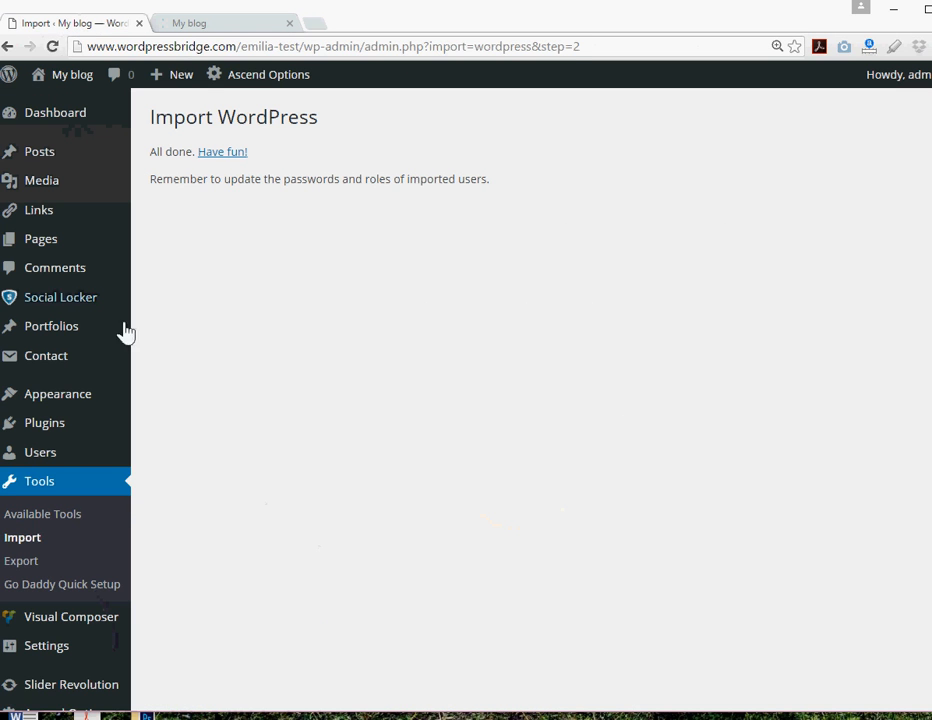
mouse_move(77, 401)
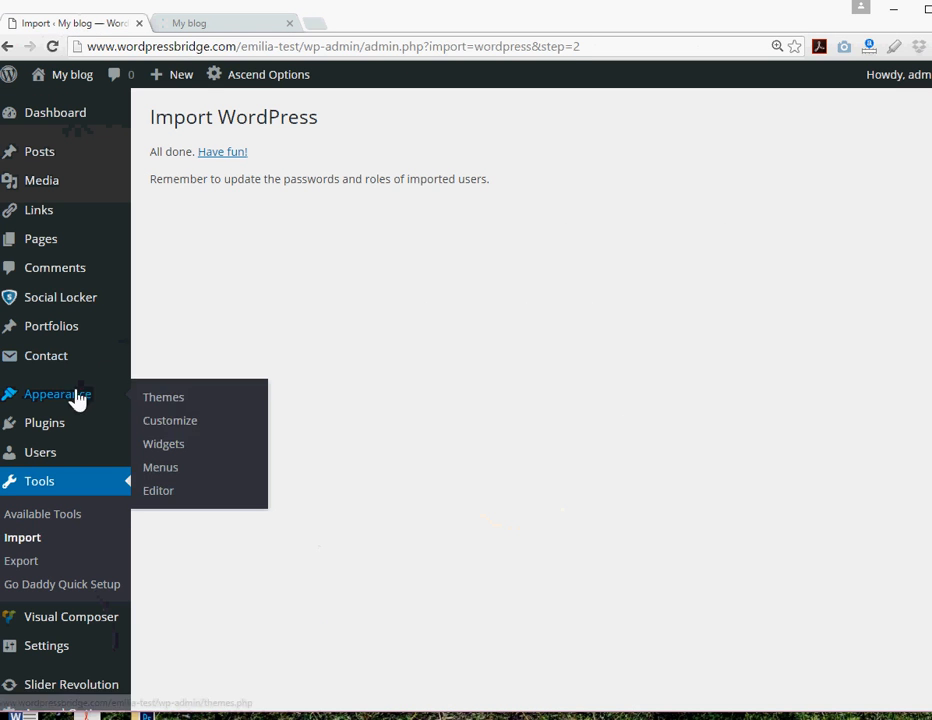
left_click(171, 428)
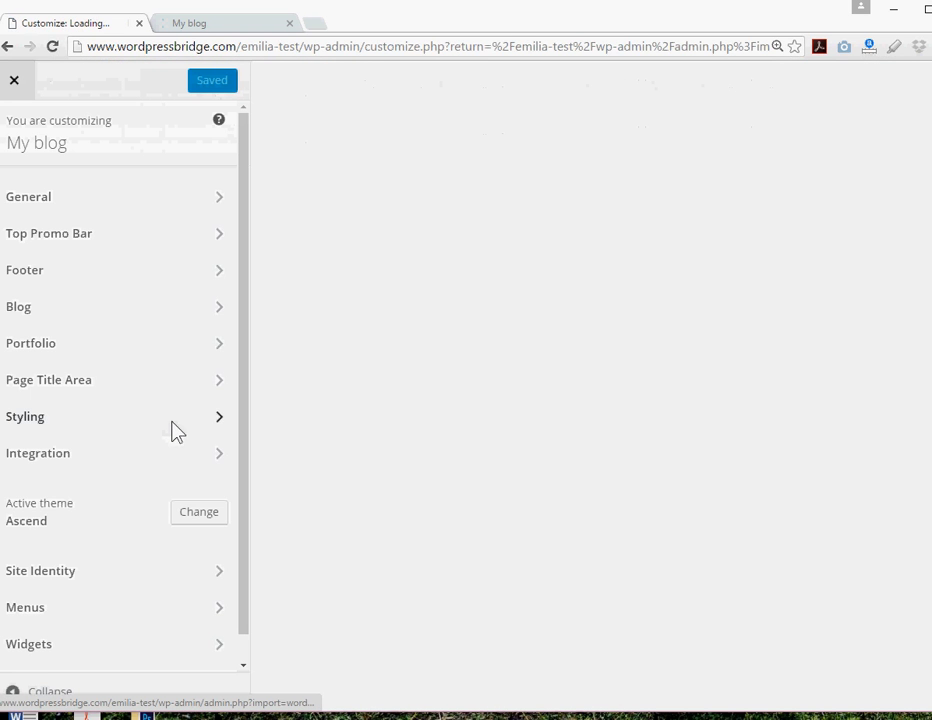
scroll(137, 467, "down", 3)
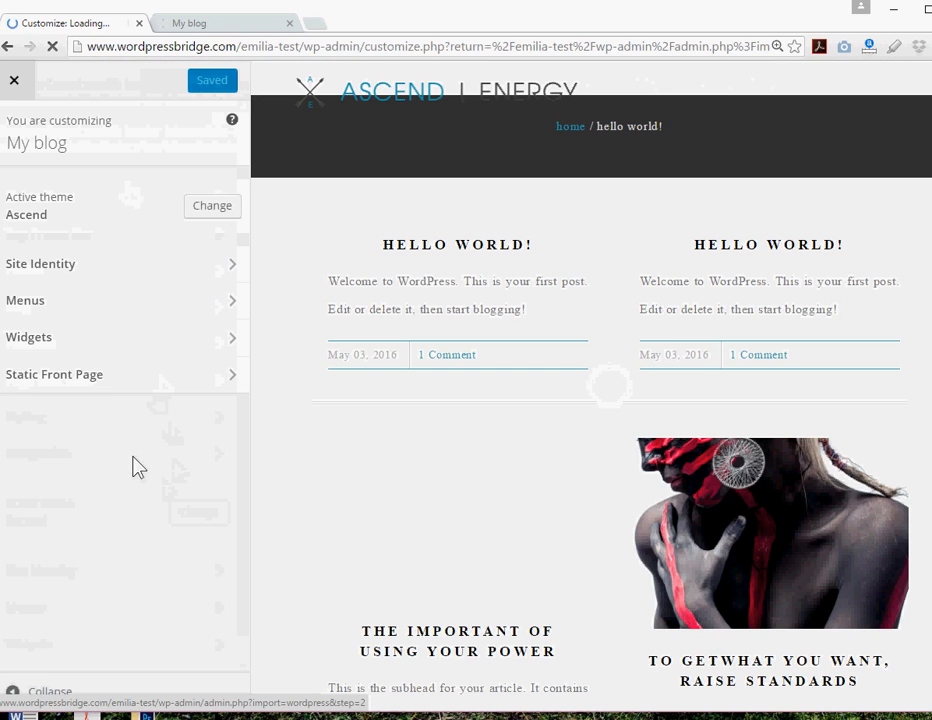
left_click(117, 389)
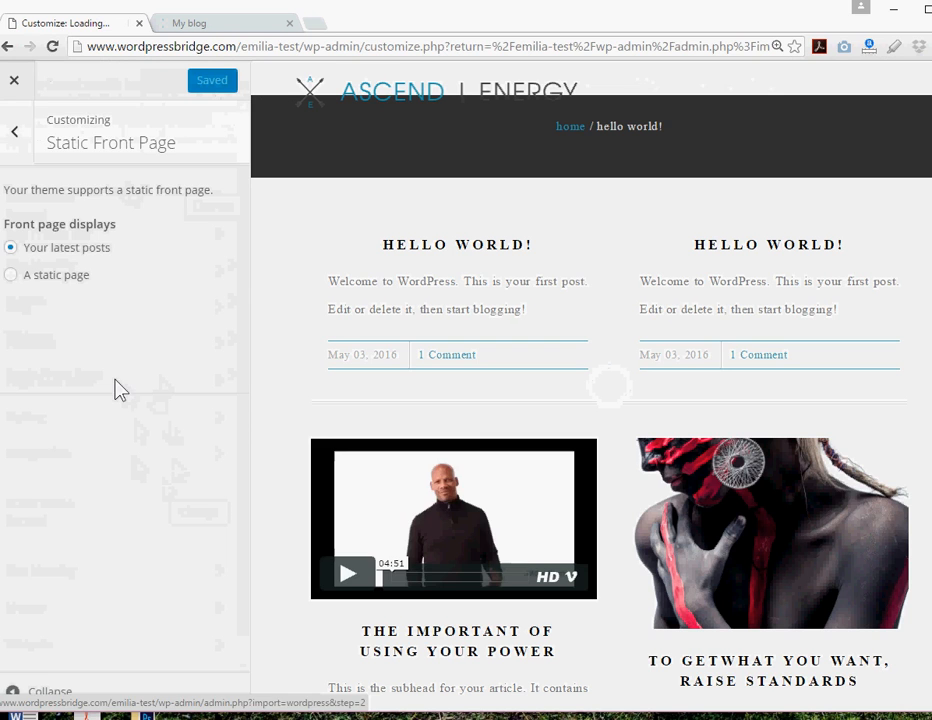
left_click(70, 278)
left_click(91, 352)
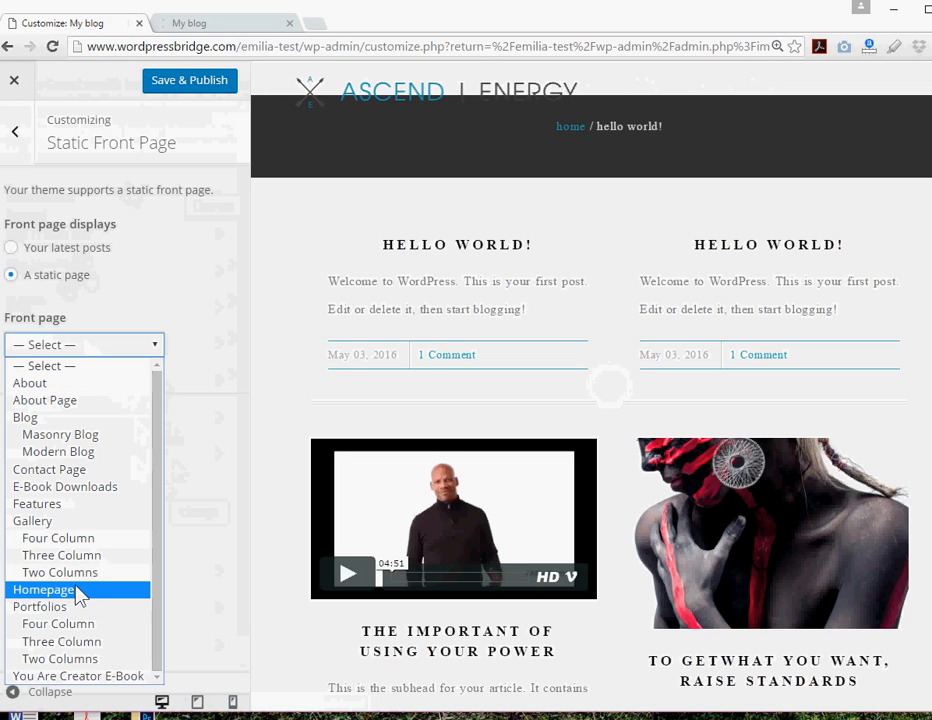
left_click(44, 590)
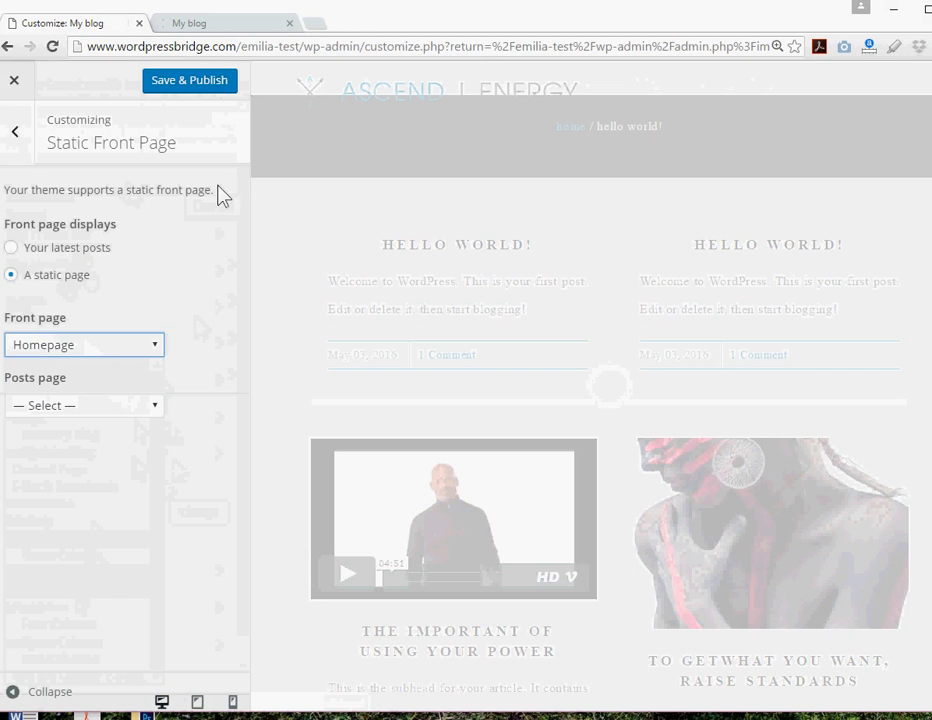
left_click(199, 90)
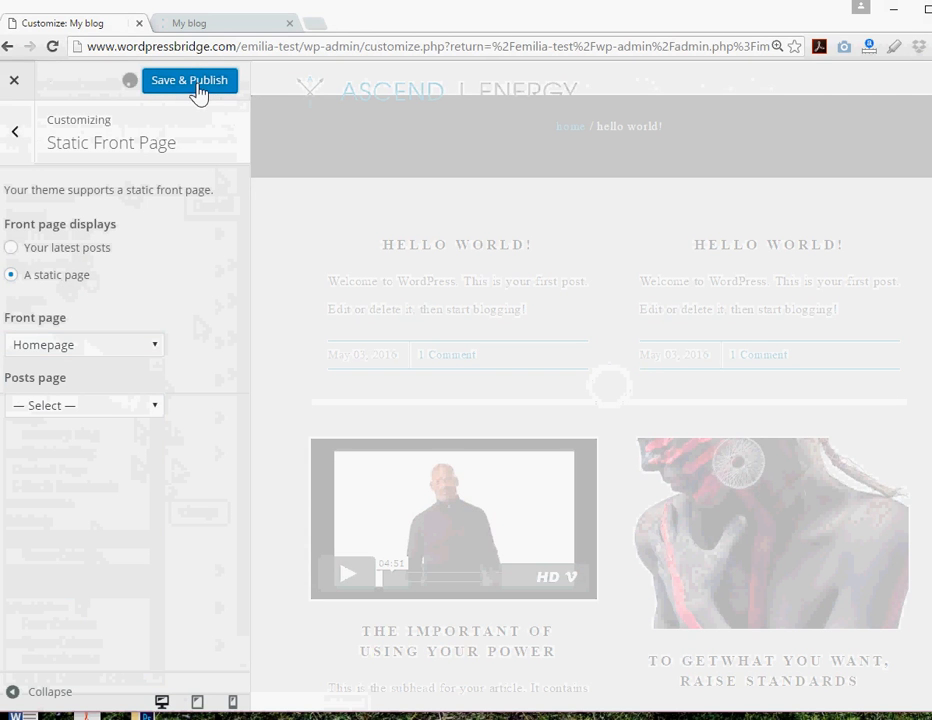
Reload the front page and review the homepage from the Welcome to Ascend banner to the Metaphysics and Law of Attraction section
left_click(202, 24)
left_click(52, 46)
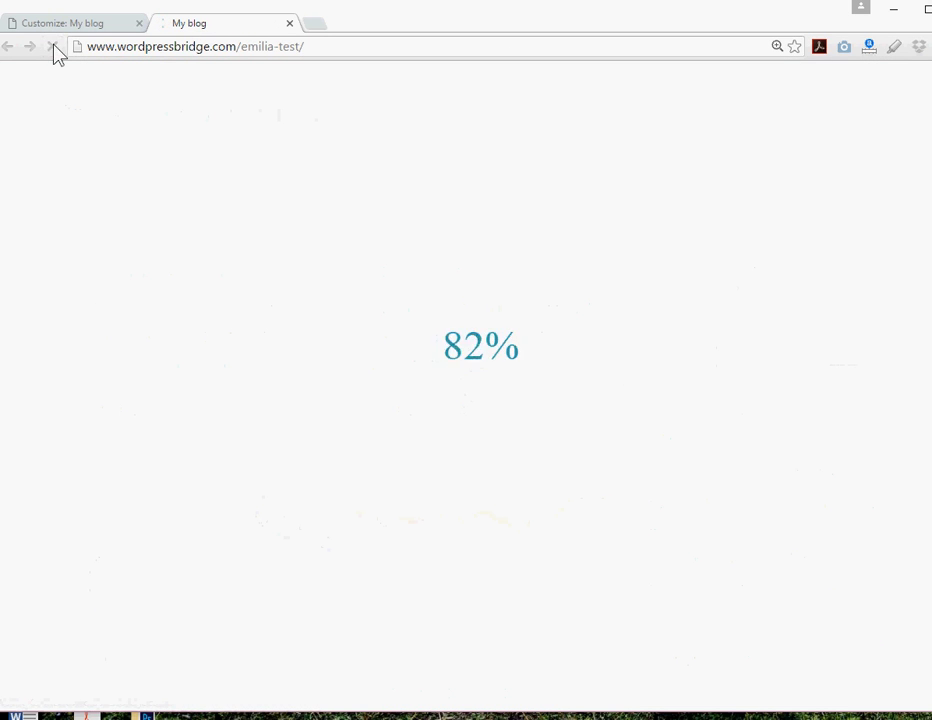
scroll(766, 288, "down", 6)
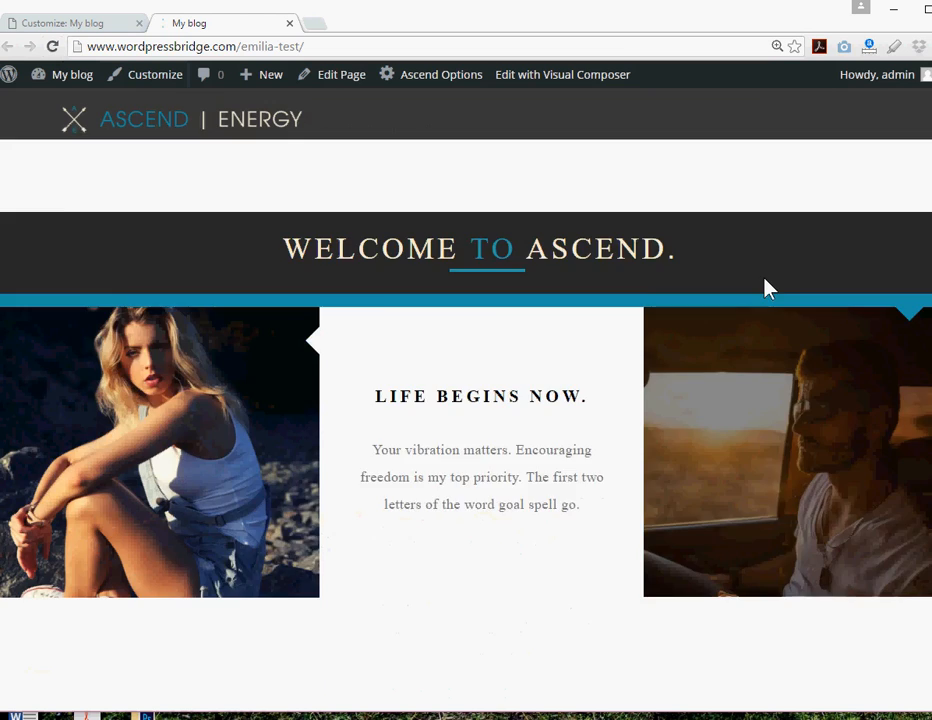
scroll(766, 288, "down", 7)
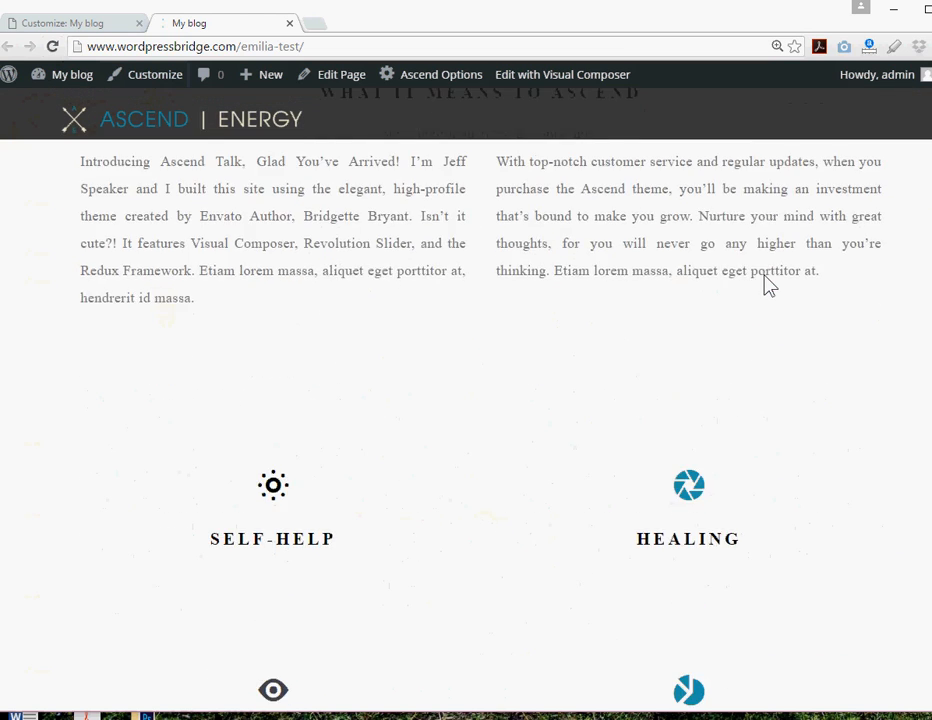
scroll(916, 394, "down", 8)
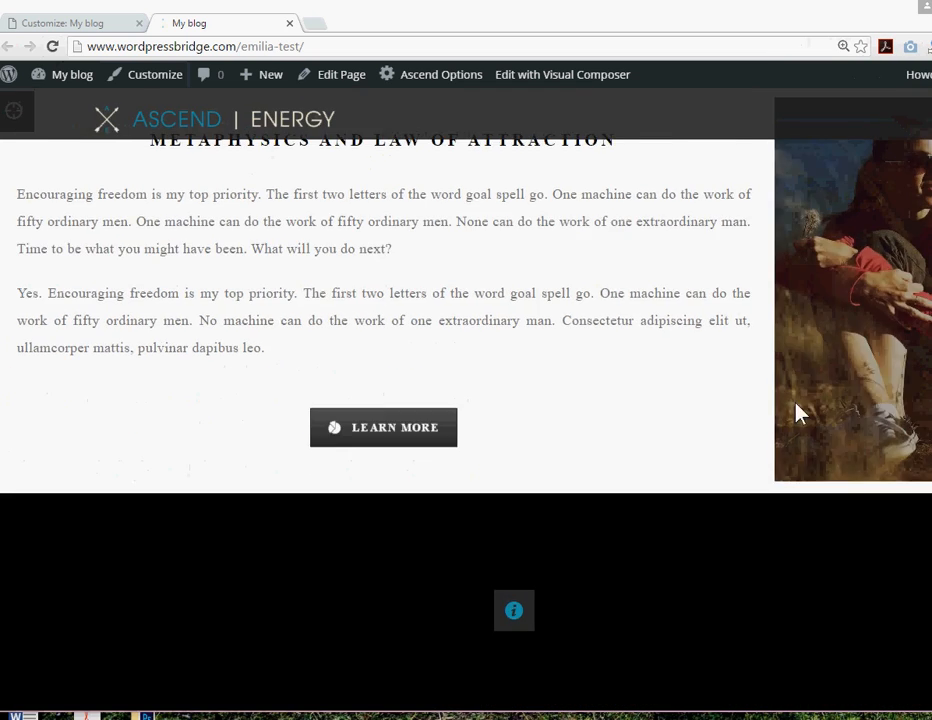
scroll(615, 433, "up", 5)
scroll(614, 431, "up", 2)
scroll(614, 435, "down", 6)
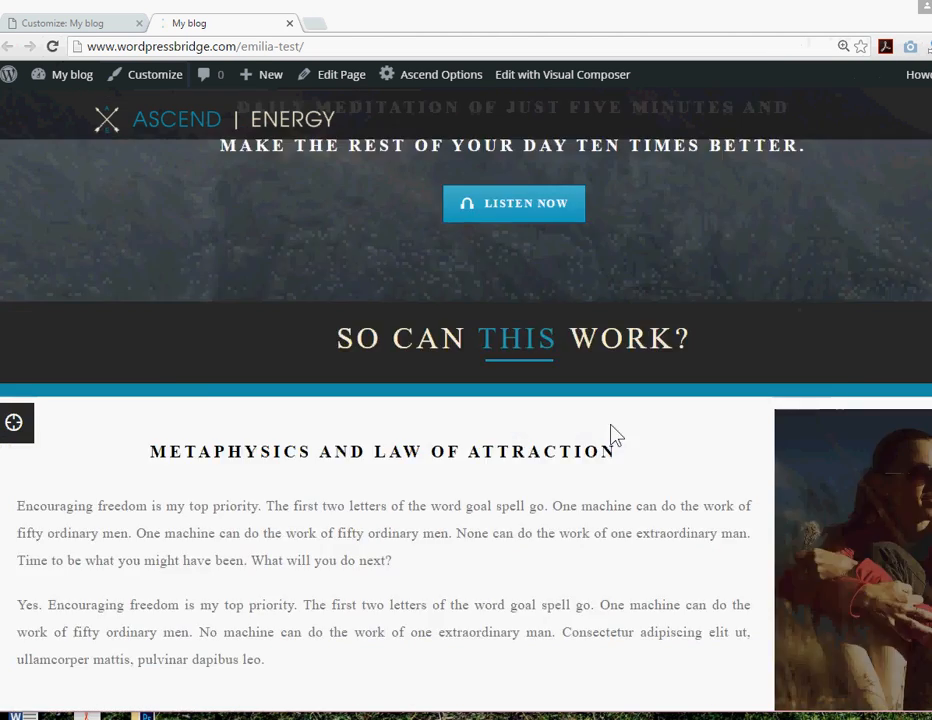
scroll(776, 414, "up", 3)
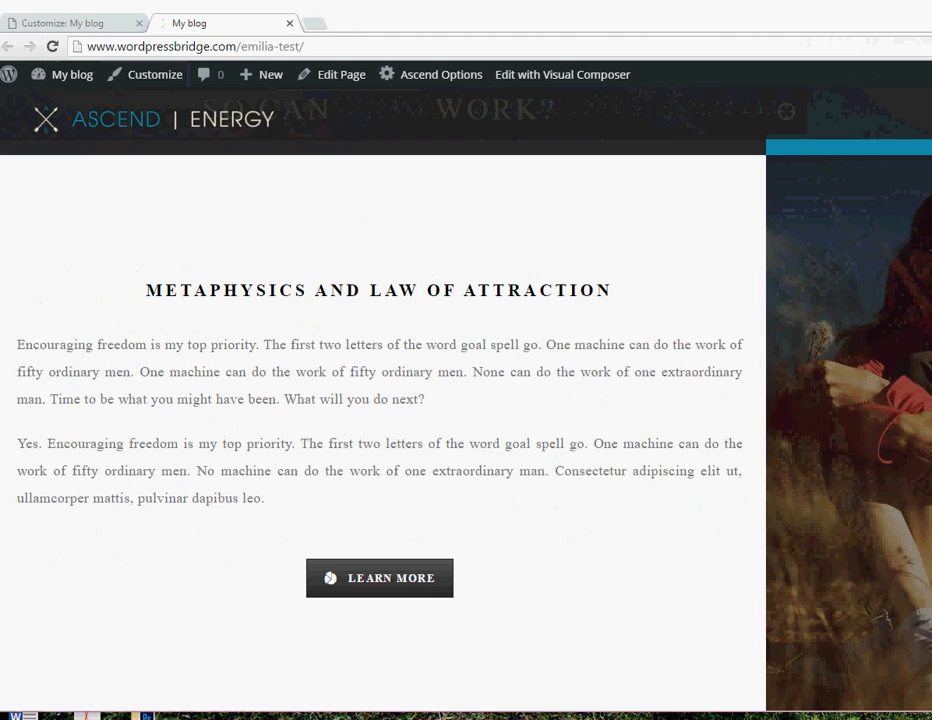
scroll(624, 426, "up", 3)
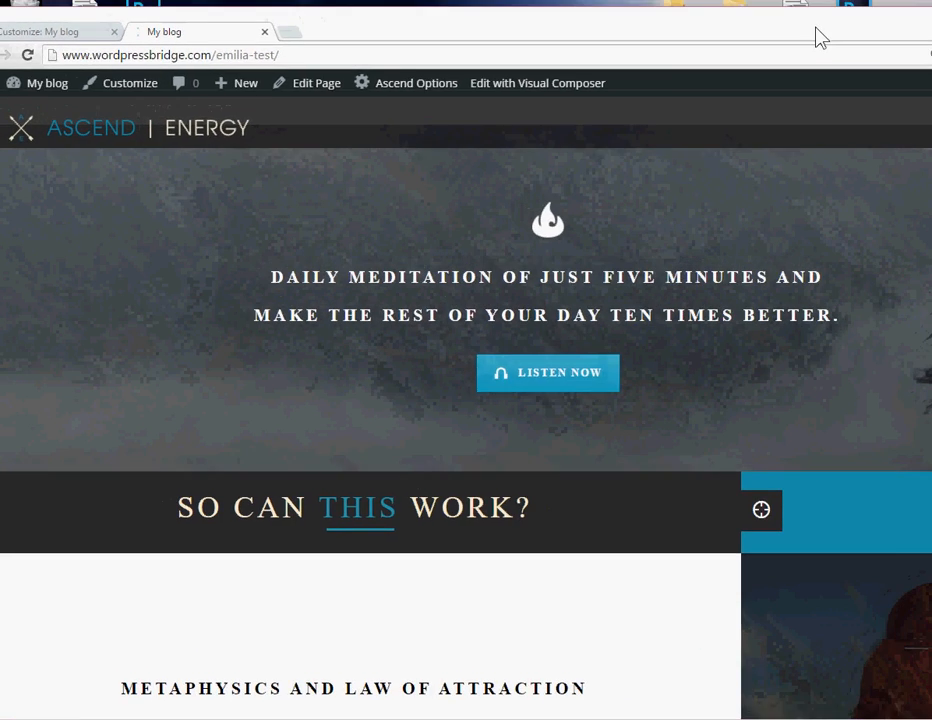
Examine the homepage's skill bars and the "Hi, I'm Your Guide" section down to the Frequently Asked Questions
scroll(732, 319, "down", 10)
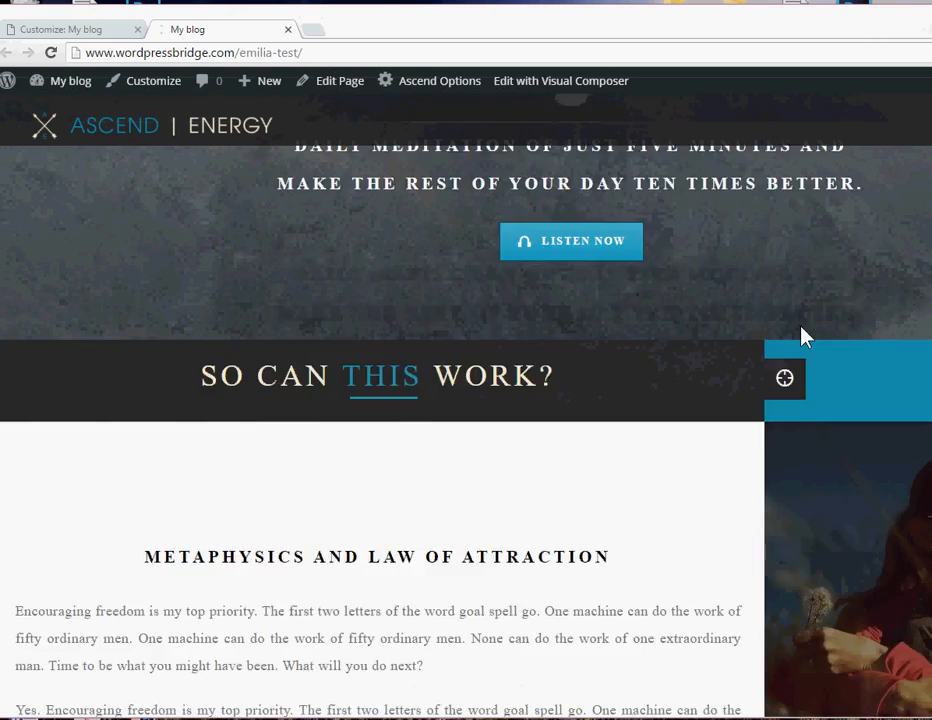
scroll(800, 337, "down", 5)
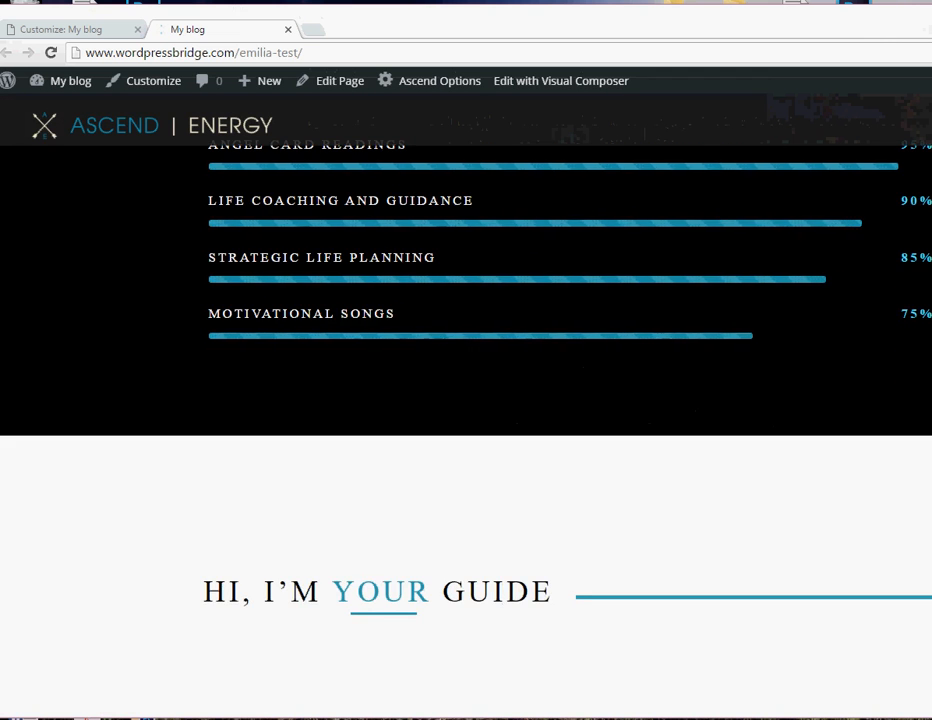
left_click_drag(931, 376, 908, 371)
scroll(908, 380, "down", 5)
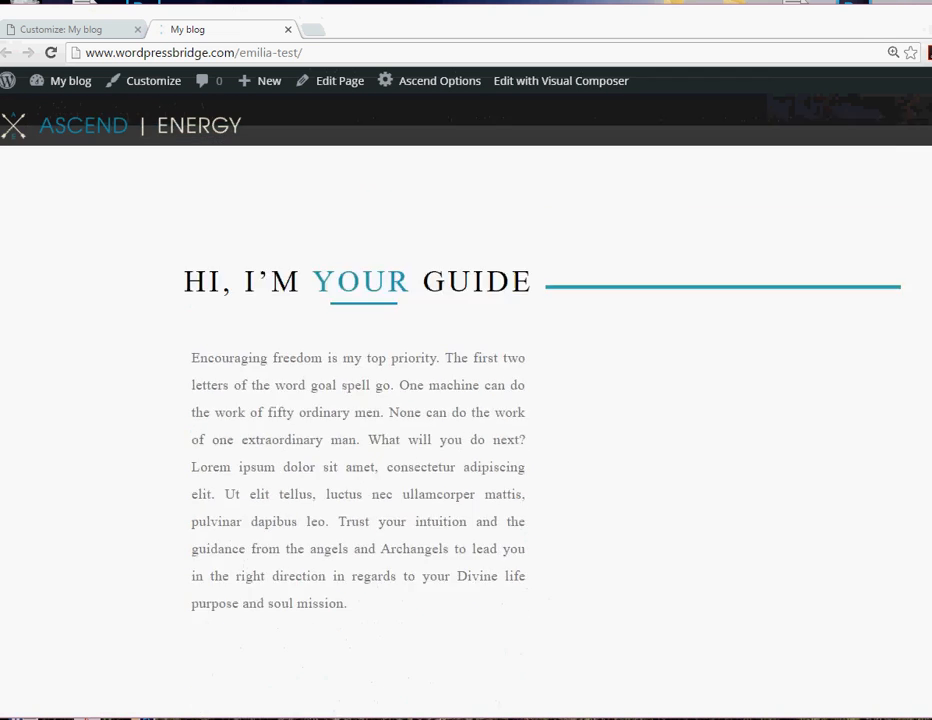
scroll(908, 380, "up", 2)
scroll(555, 474, "up", 3)
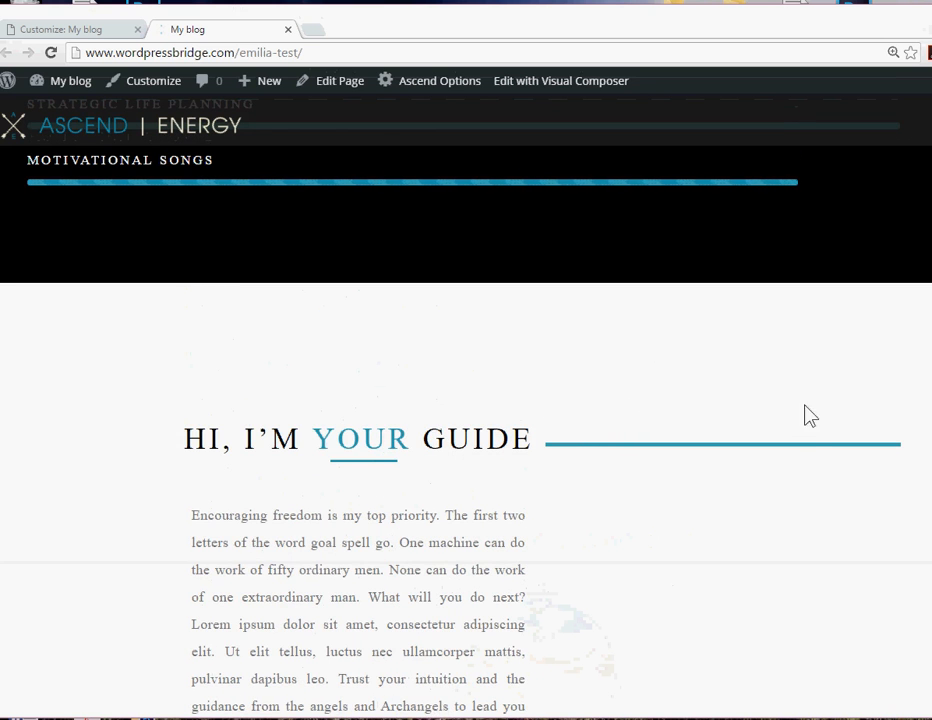
scroll(870, 498, "down", 1)
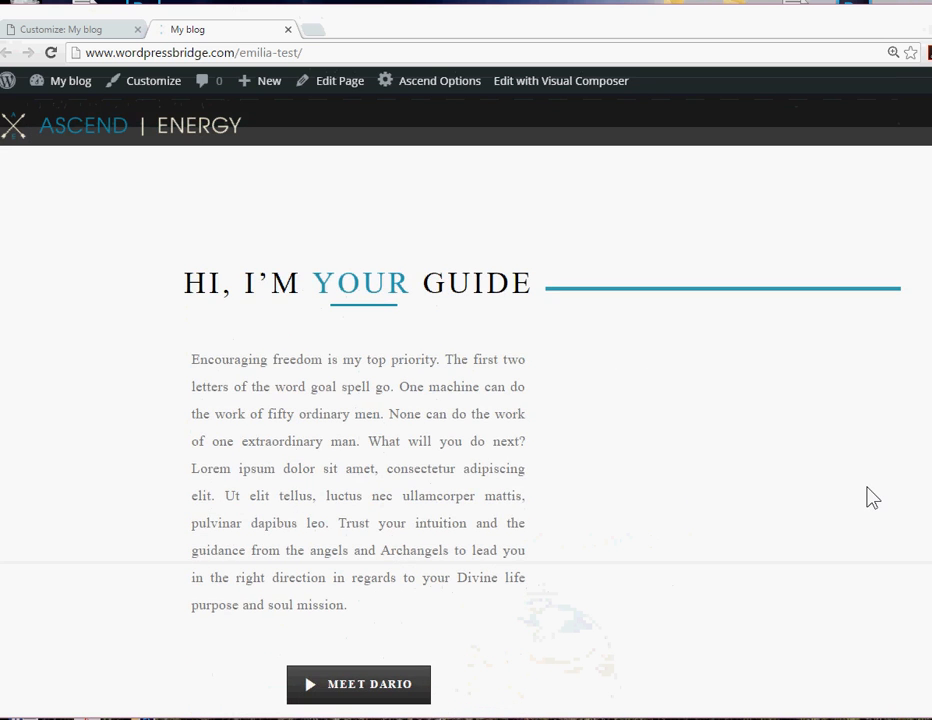
scroll(870, 498, "down", 1)
scroll(870, 498, "down", 2)
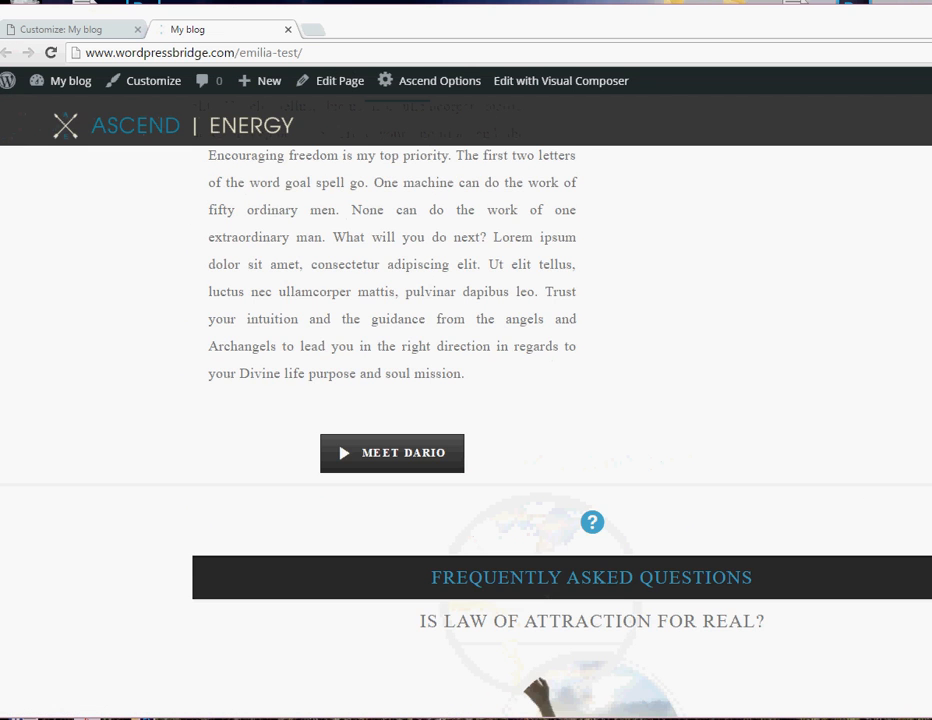
scroll(826, 452, "up", 3)
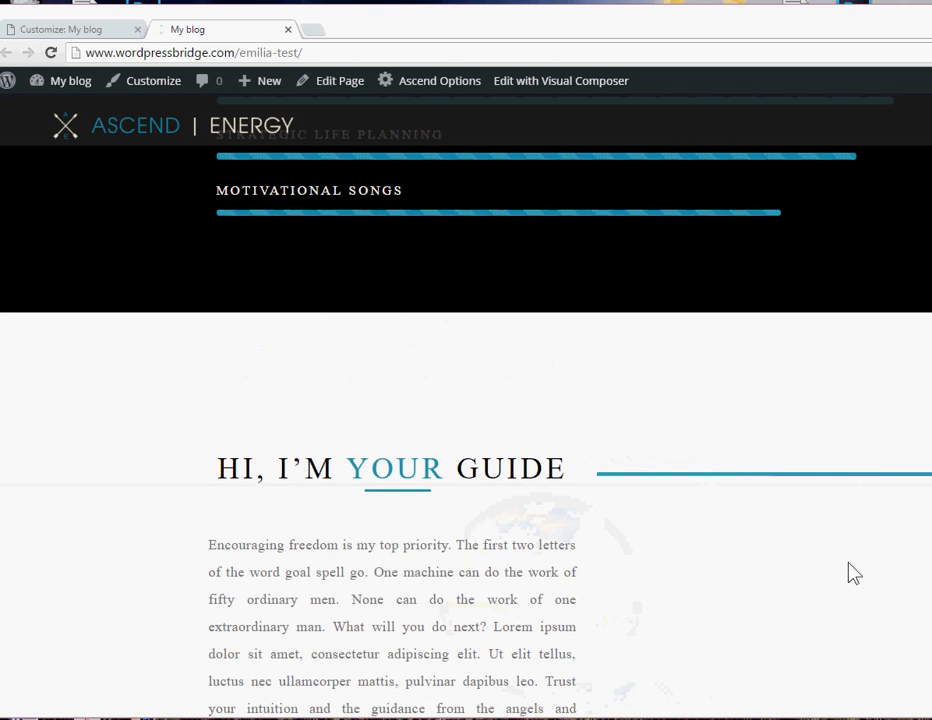
Review the rest of the homepage, from the FAQ and latest blog articles to the Schedule Your Session contact form
scroll(828, 537, "down", 10)
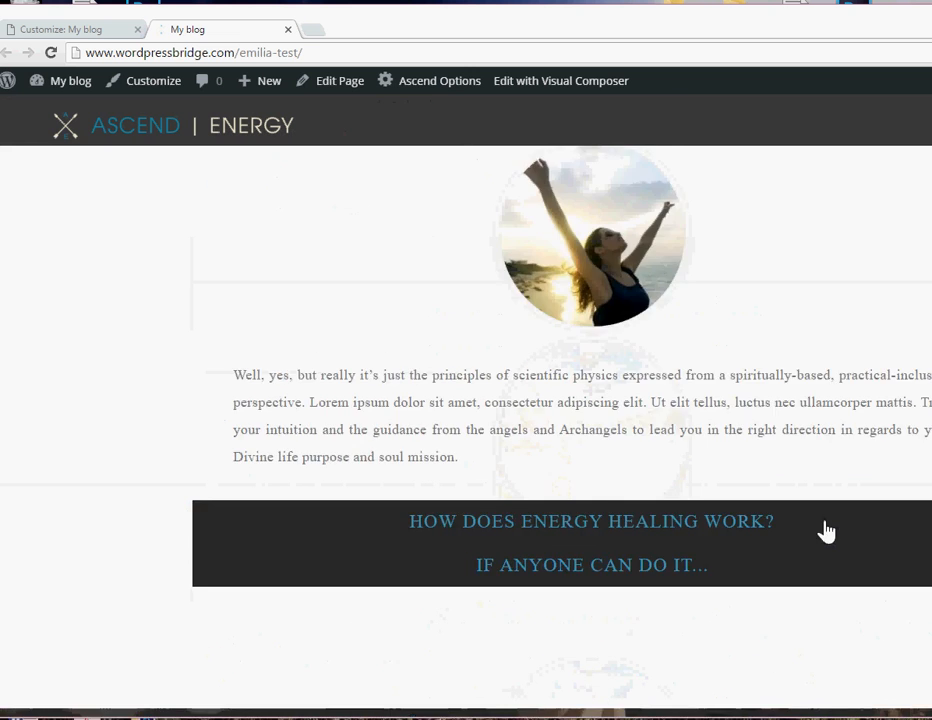
scroll(826, 531, "down", 7)
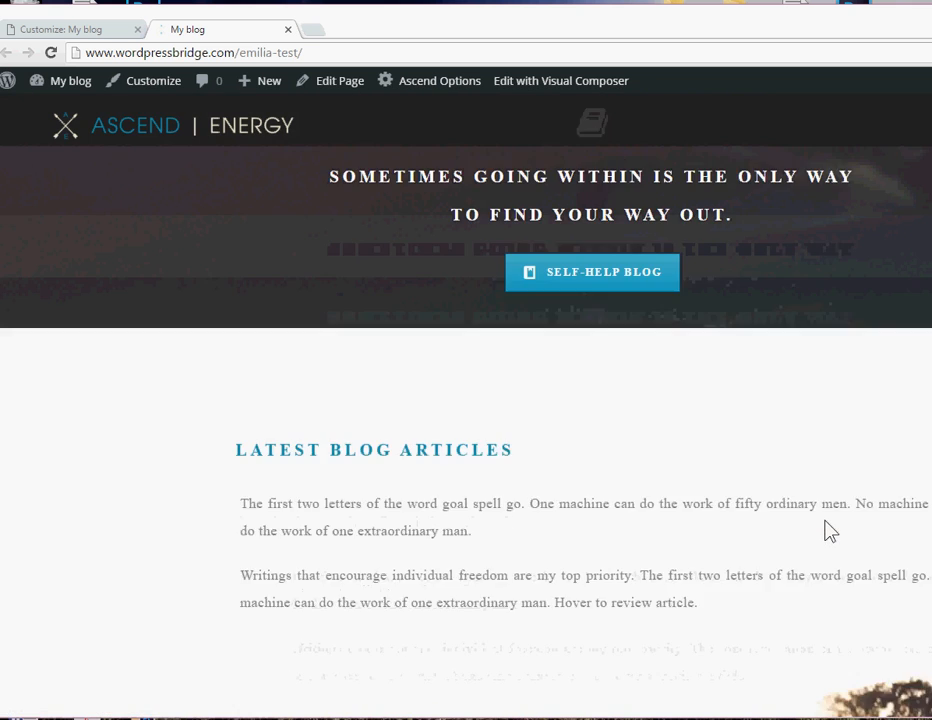
scroll(826, 531, "down", 10)
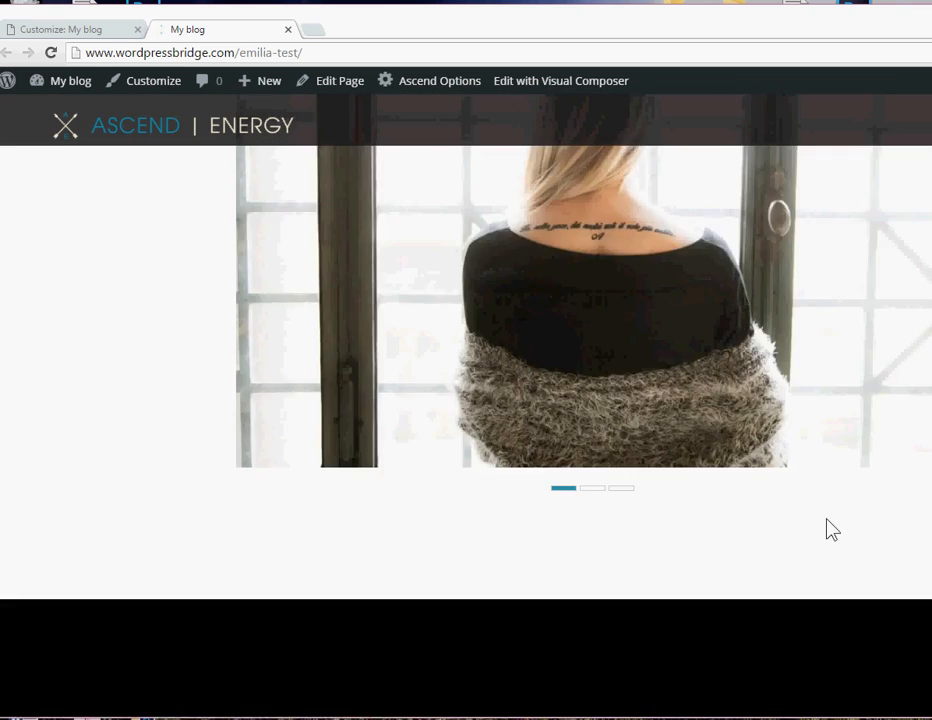
scroll(828, 530, "down", 10)
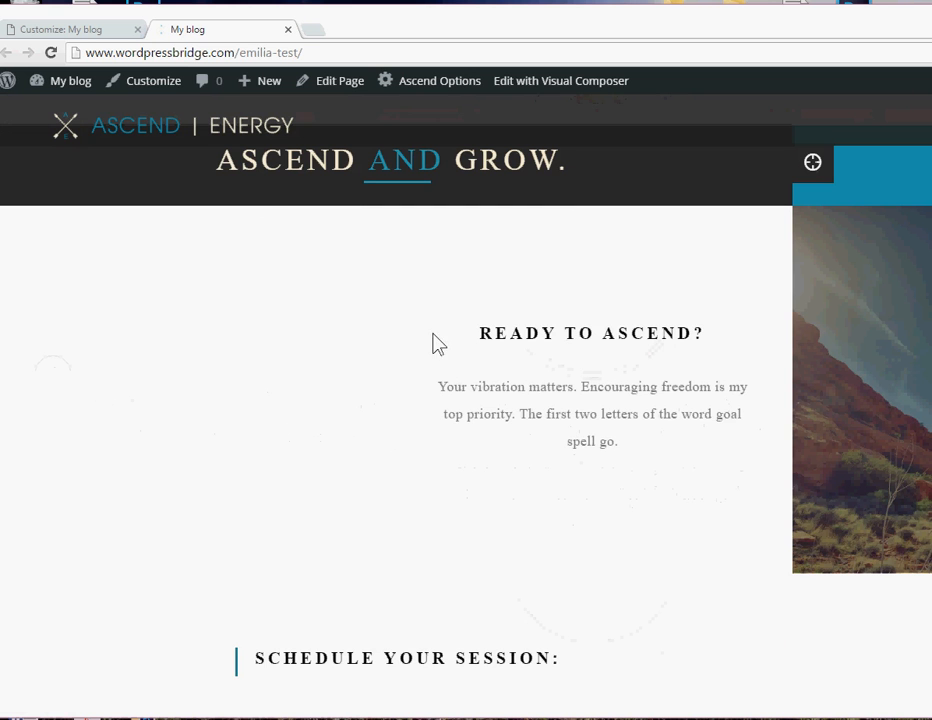
scroll(784, 566, "down", 5)
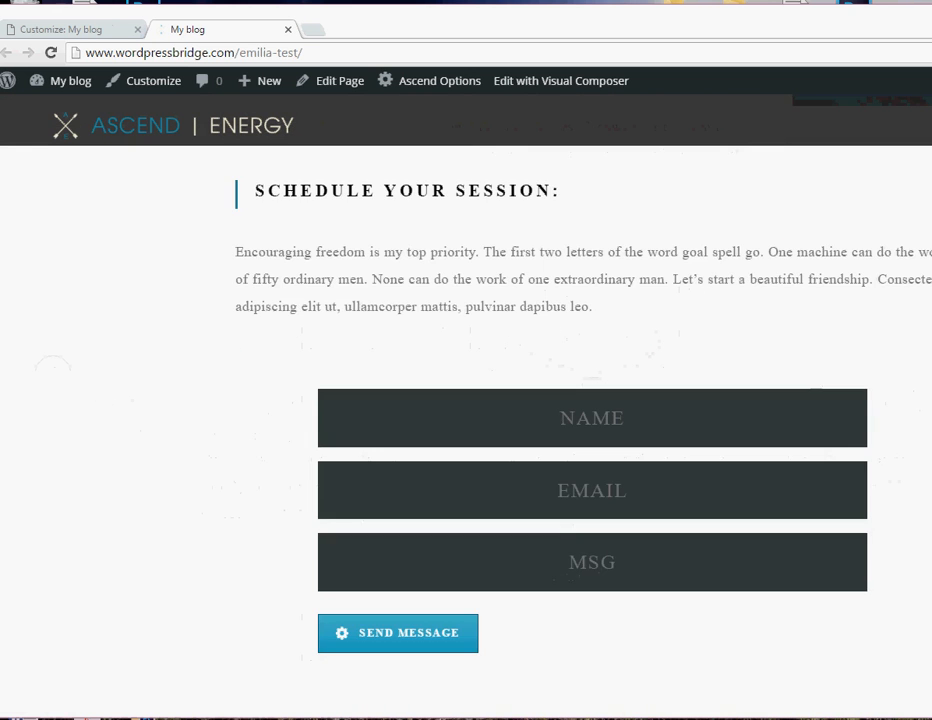
scroll(466, 400, "up", 10)
Close the Customizer and open the Slider Revolution plugin's slider overview
left_click(72, 31)
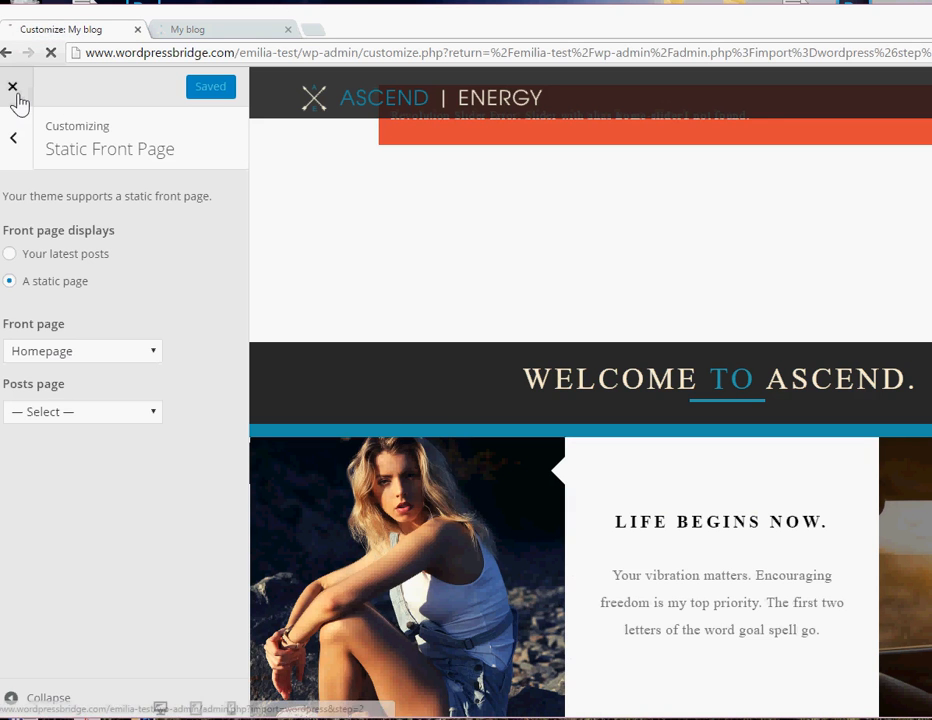
left_click(13, 88)
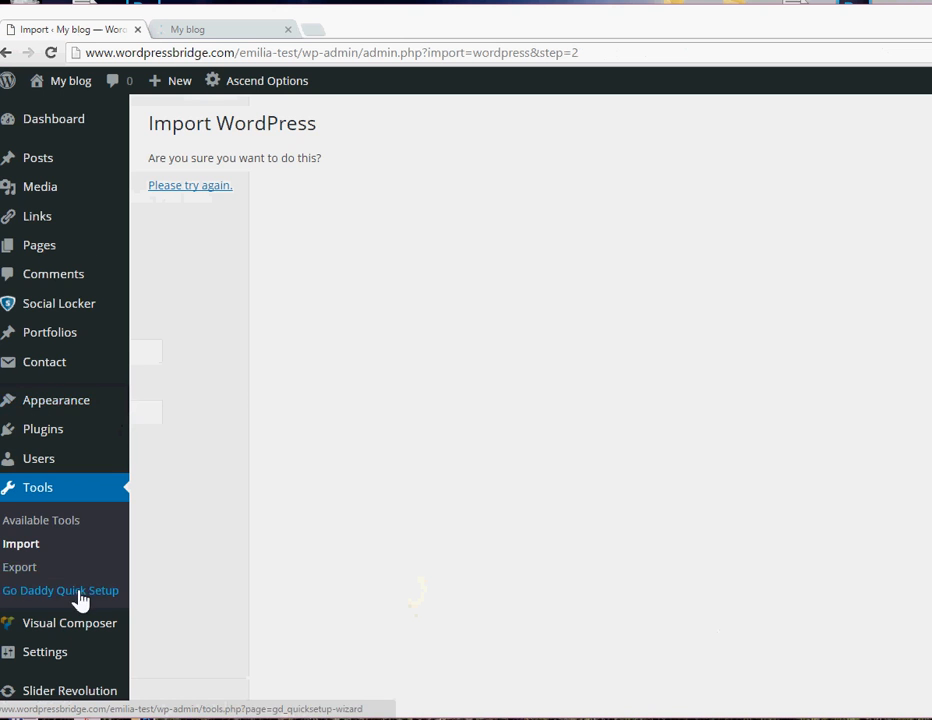
scroll(50, 610, "down", 1)
left_click(62, 640)
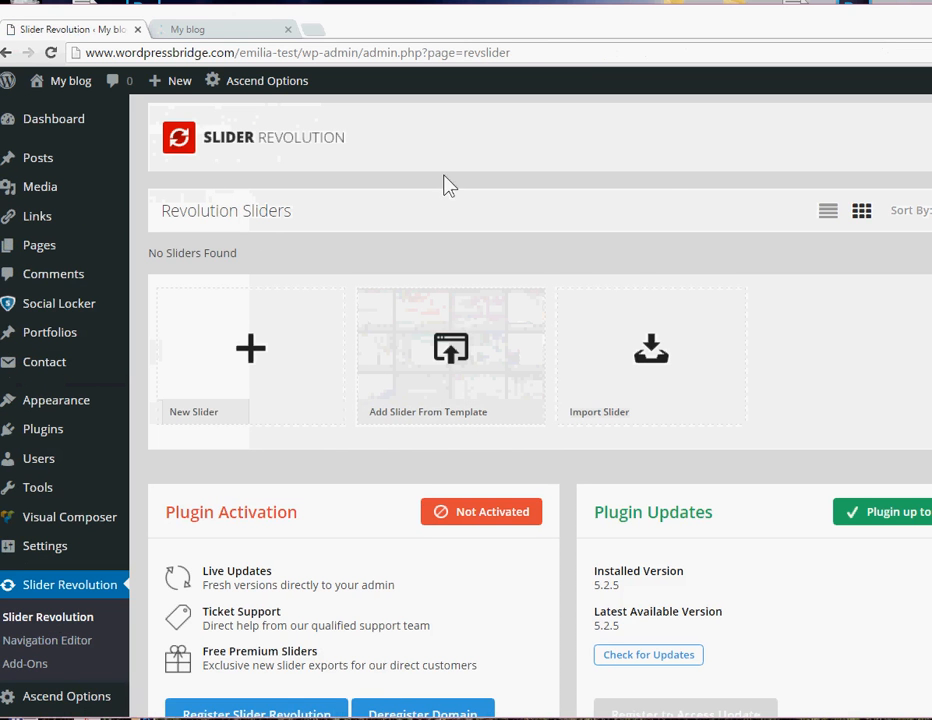
Import the home-slider1 file from the theme package's demo content folder into Slider Revolution, keeping the default import options
left_click(662, 374)
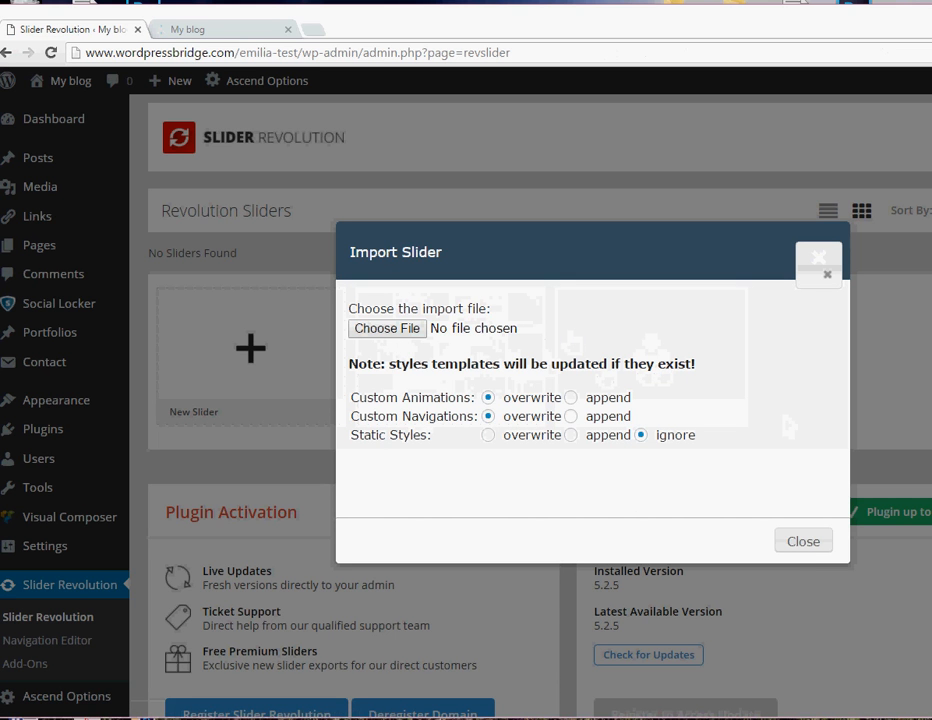
left_click_drag(931, 558, 650, 534)
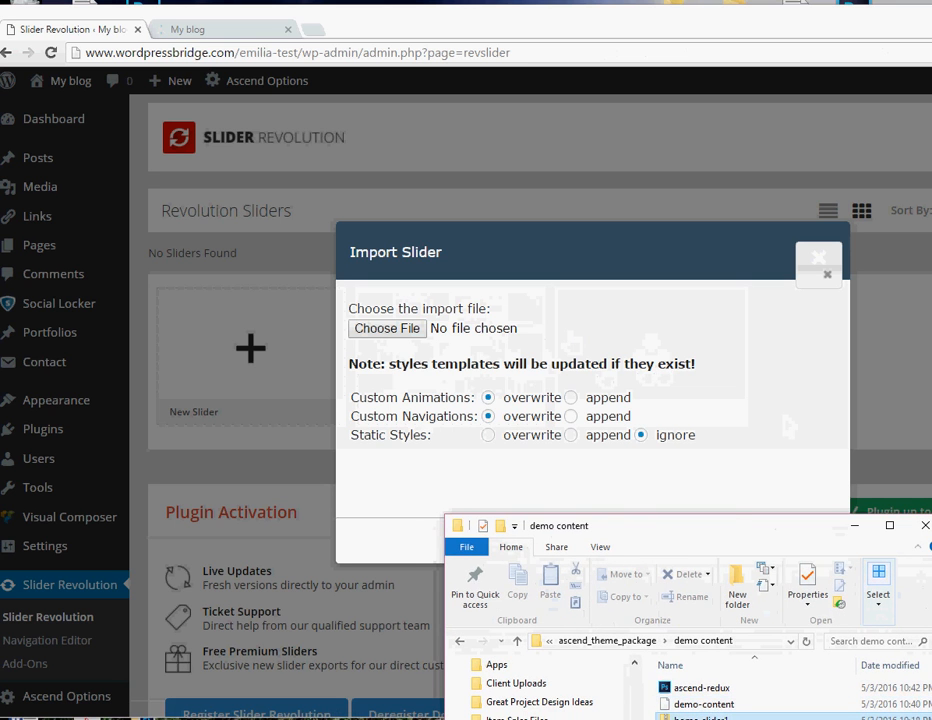
left_click_drag(700, 717, 396, 331)
left_click(405, 490)
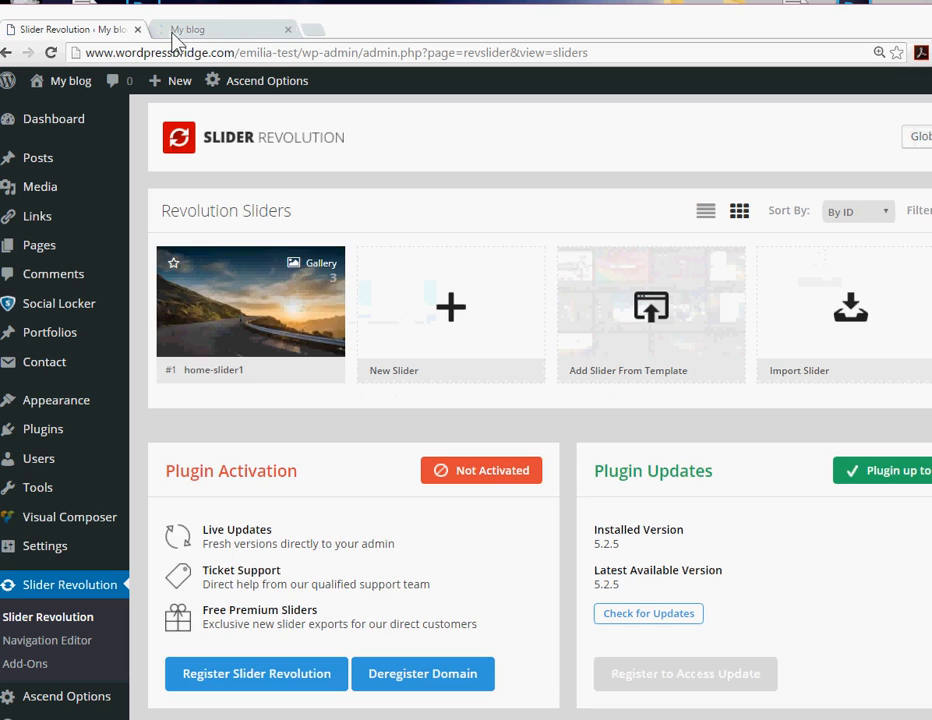
Reload the site's front page and check the header slider and the Welcome to Ascend section beneath it
left_click(185, 30)
left_click(50, 53)
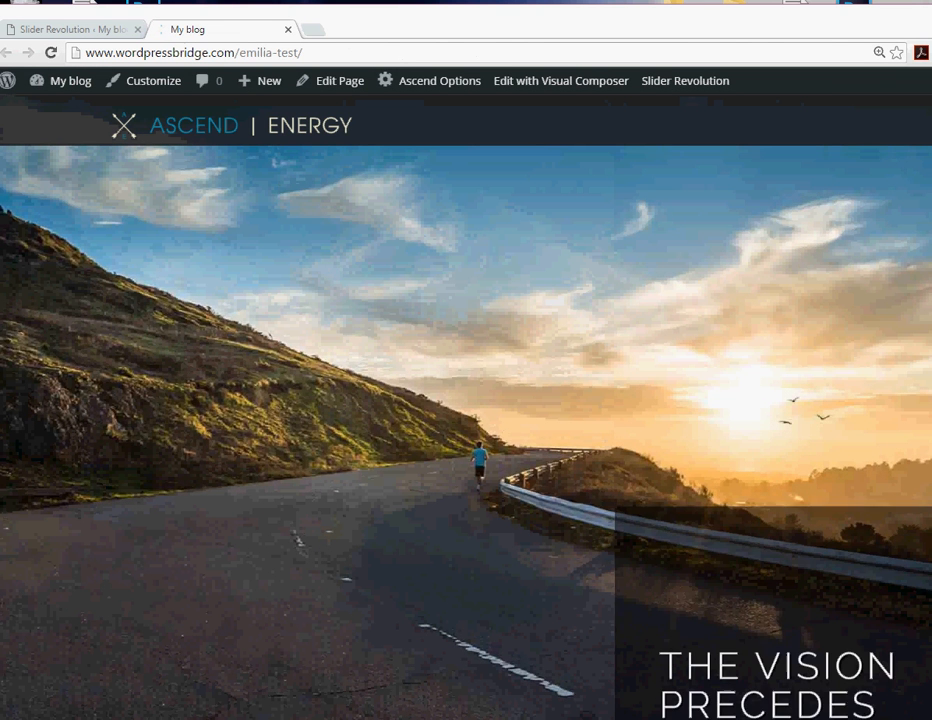
scroll(466, 400, "down", 1)
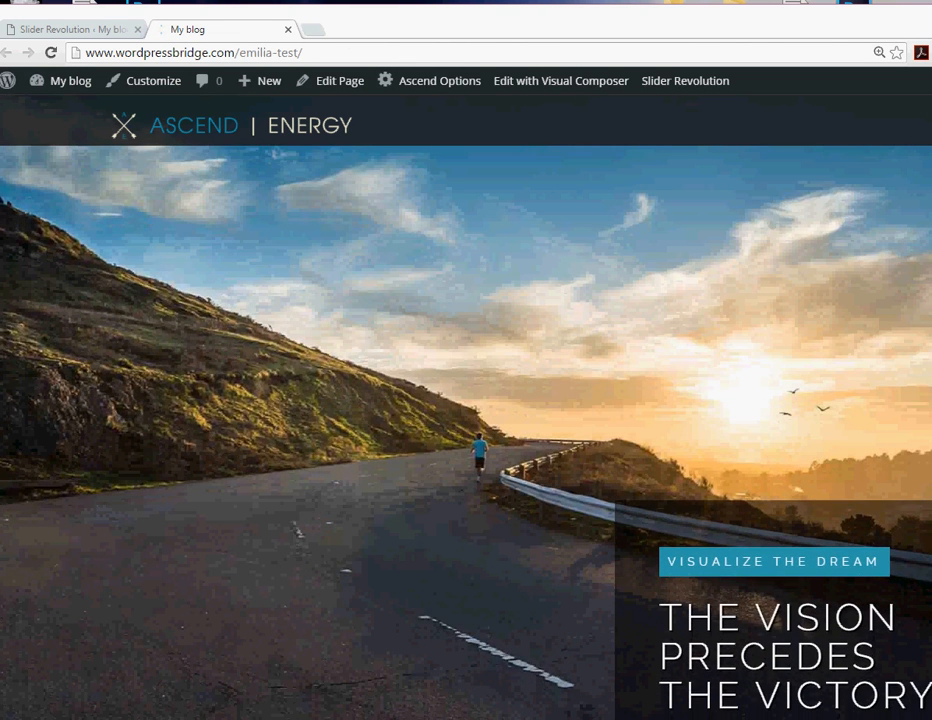
scroll(466, 400, "down", 5)
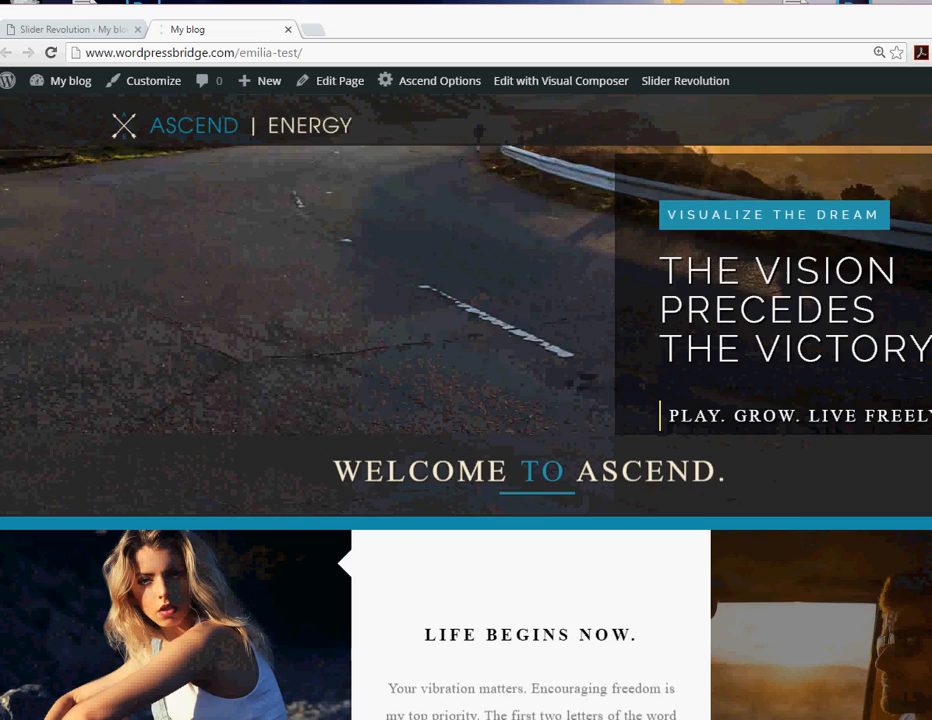
scroll(466, 400, "down", 1)
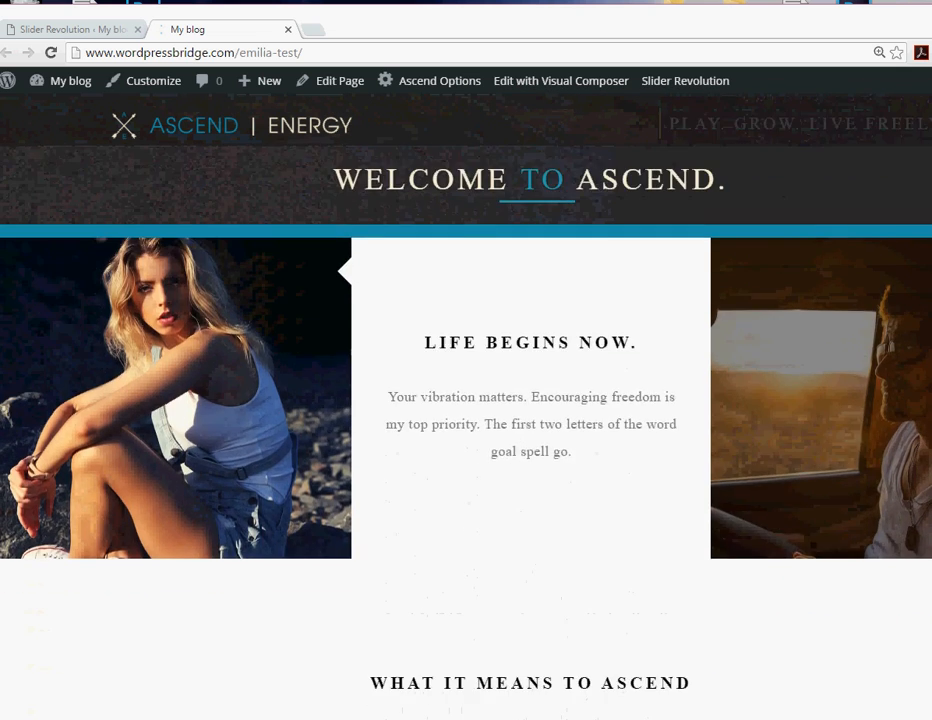
scroll(466, 400, "up", 7)
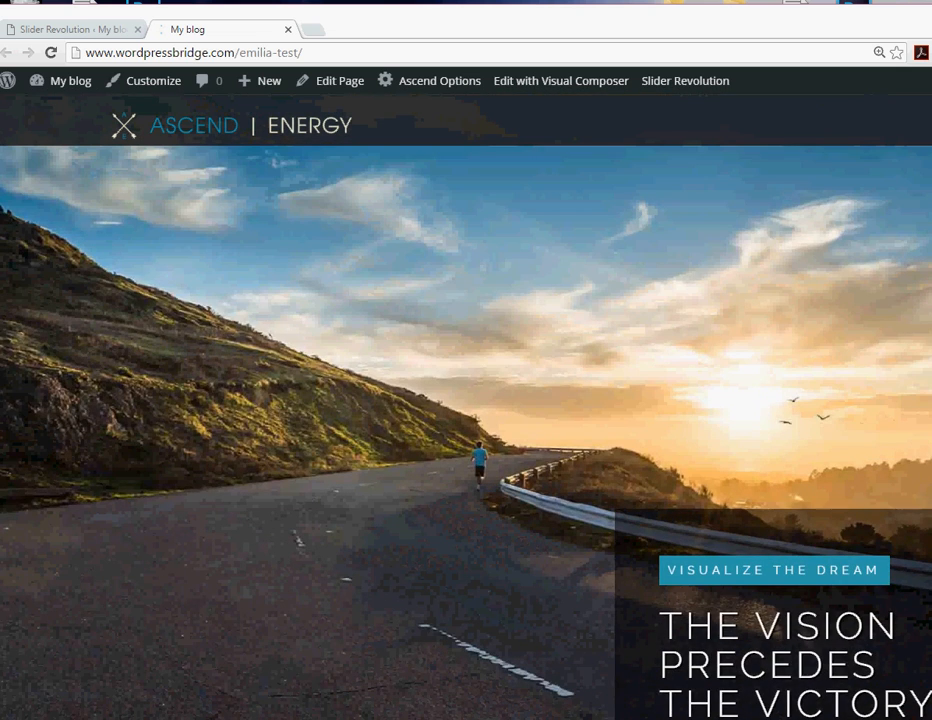